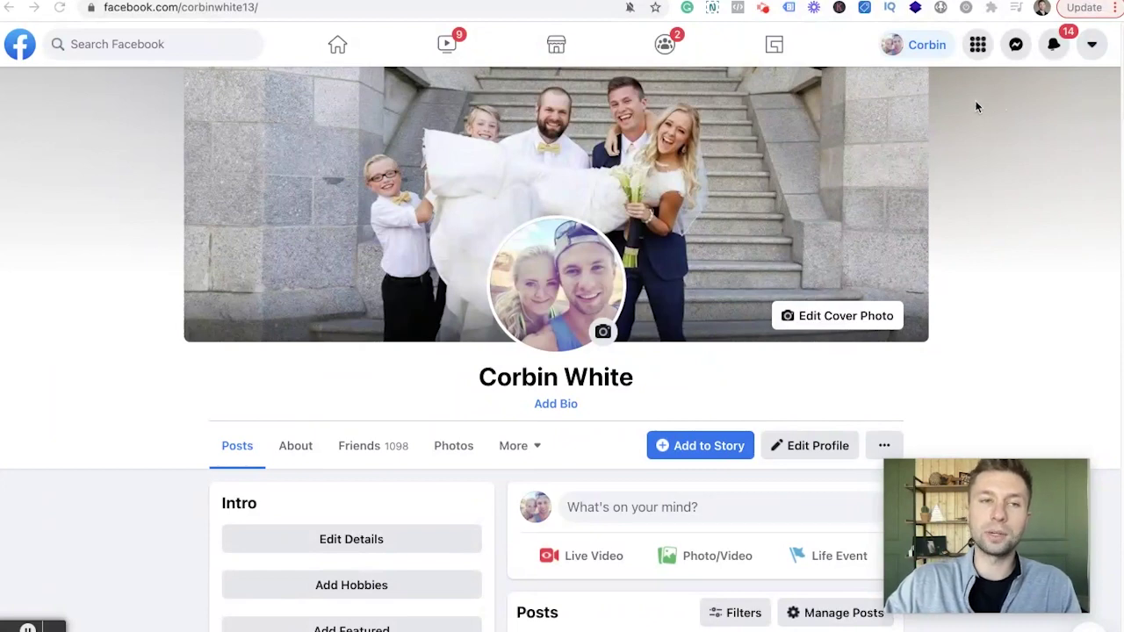
# - Start a new Facebook Page named 'House To Home DIY'
pyautogui.click(967, 53)
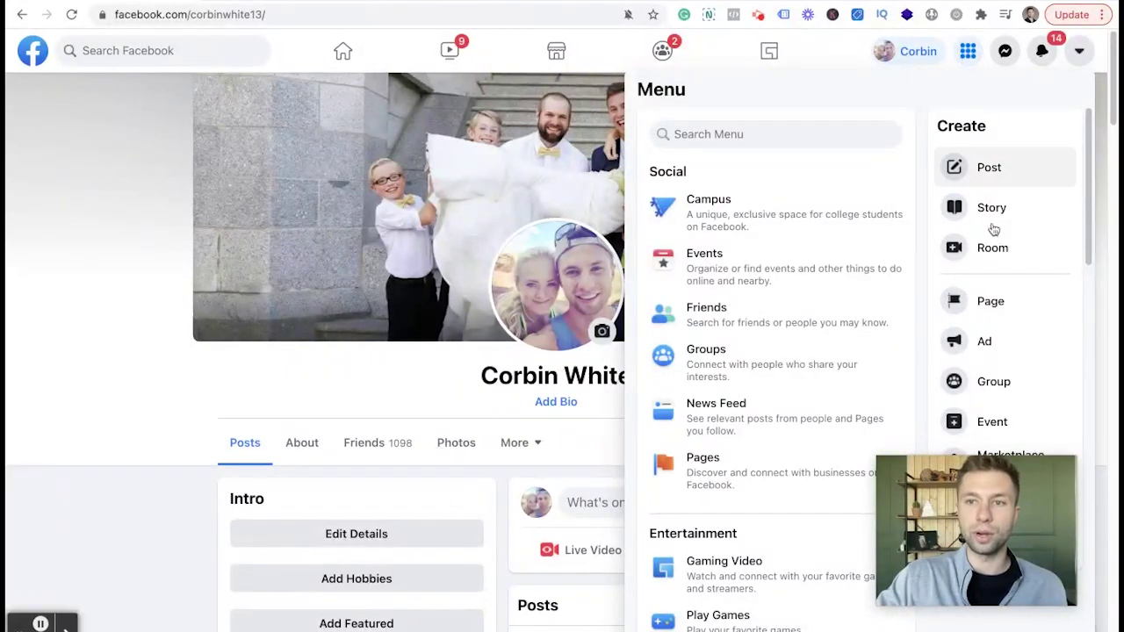
pyautogui.click(991, 302)
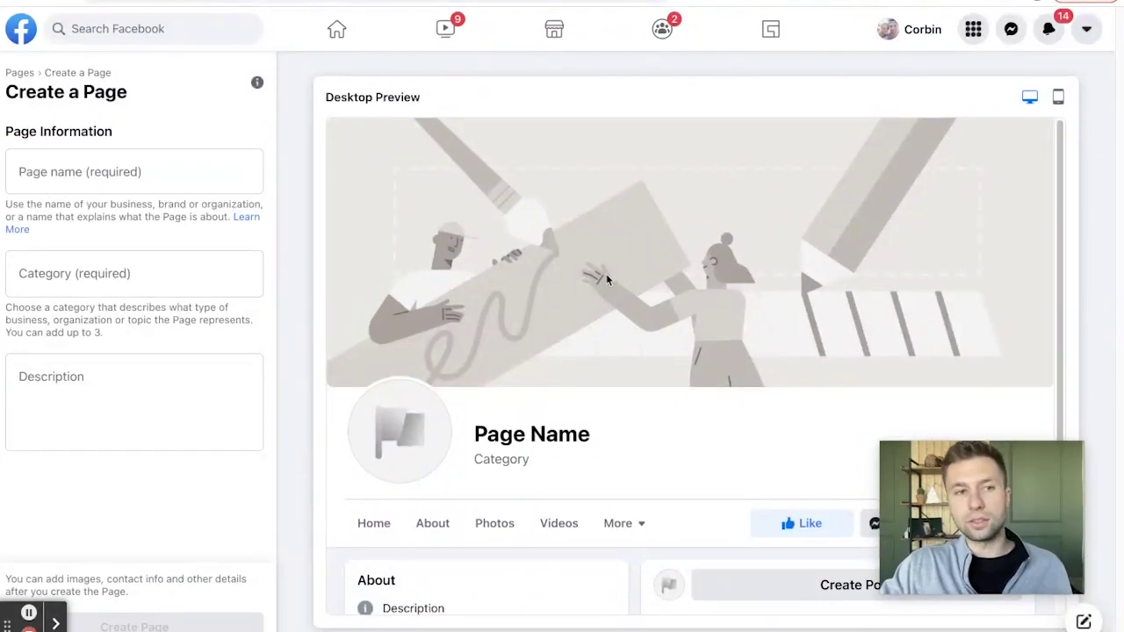
pyautogui.click(83, 180)
pyautogui.write('Hosue')
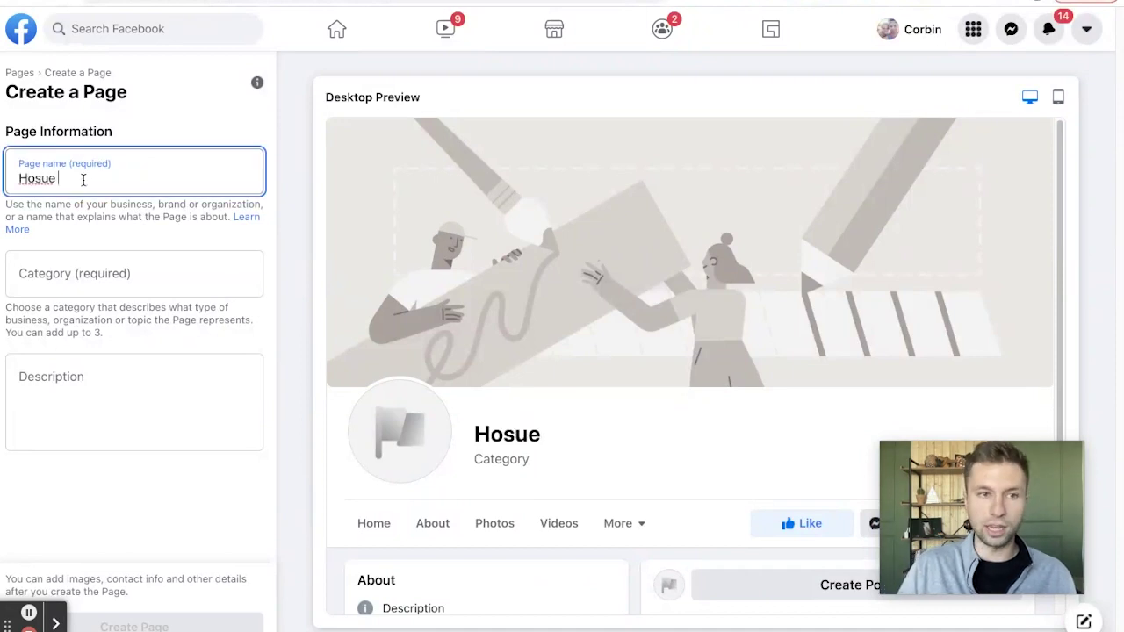
pyautogui.press('BackSpace')
pyautogui.press('BackSpace')
pyautogui.press('BackSpace')
pyautogui.write('use T')
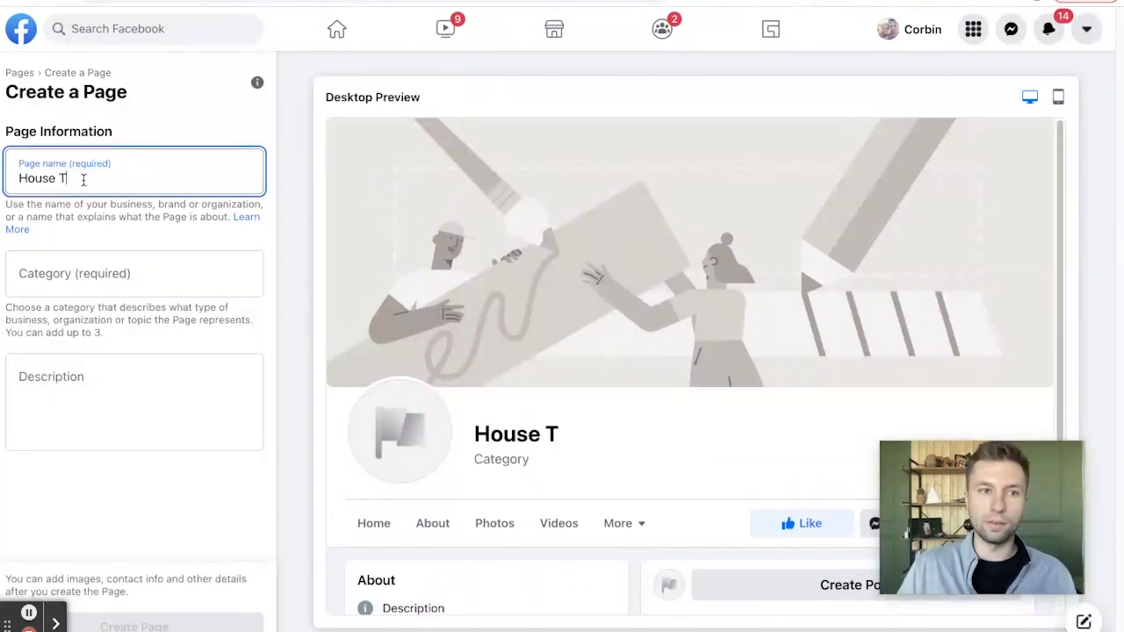
pyautogui.write('o Home DIY')
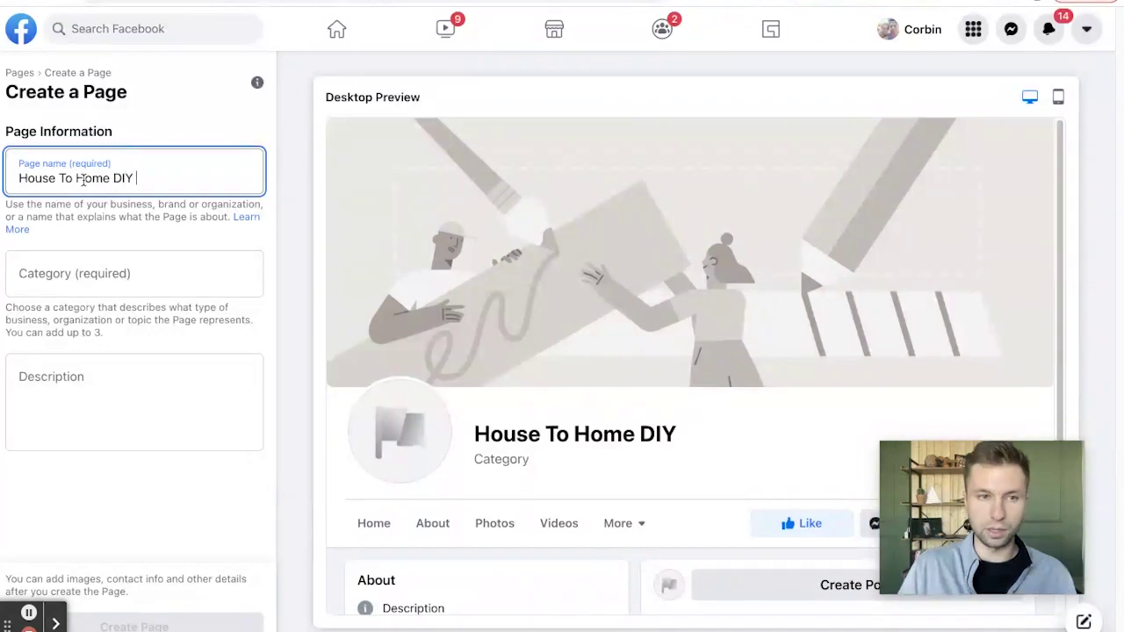
# - Set the category to Home Decor and paste the description 'Beginner-friendly DIY projects and ideas.'
pyautogui.click(84, 273)
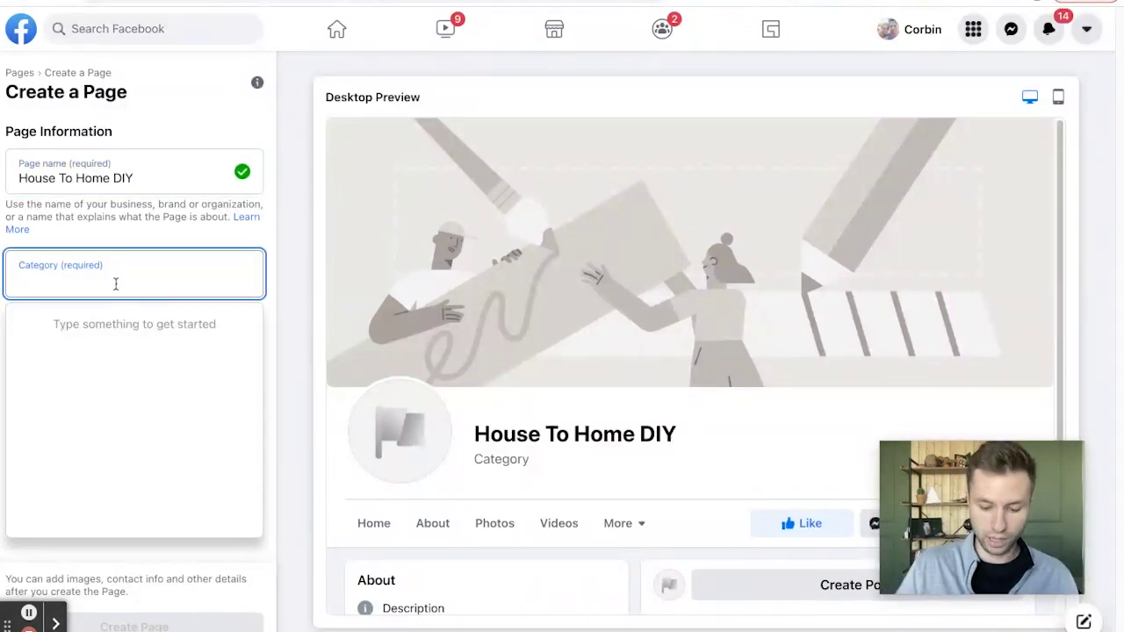
pyautogui.write('diy')
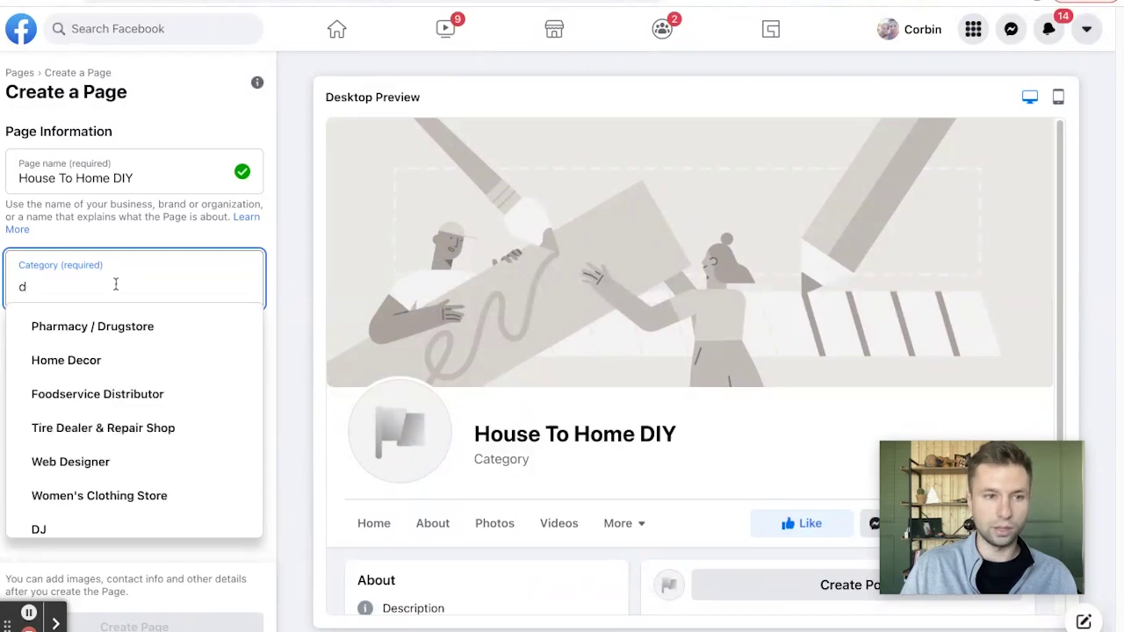
pyautogui.press('BackSpace')
pyautogui.press('BackSpace')
pyautogui.press('BackSpace')
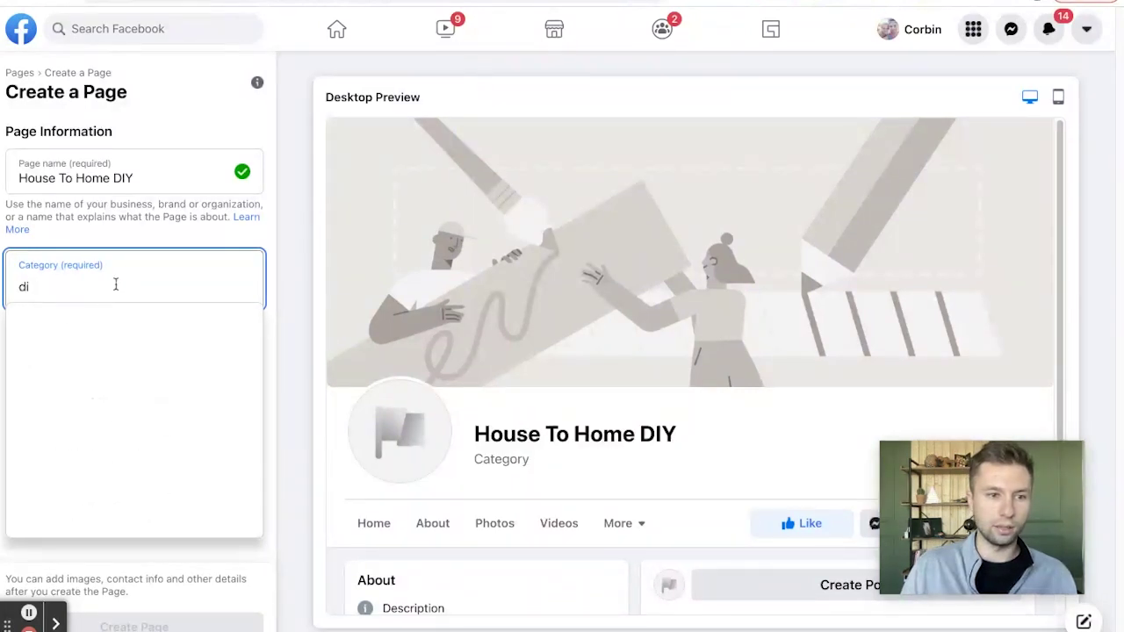
pyautogui.write('home de')
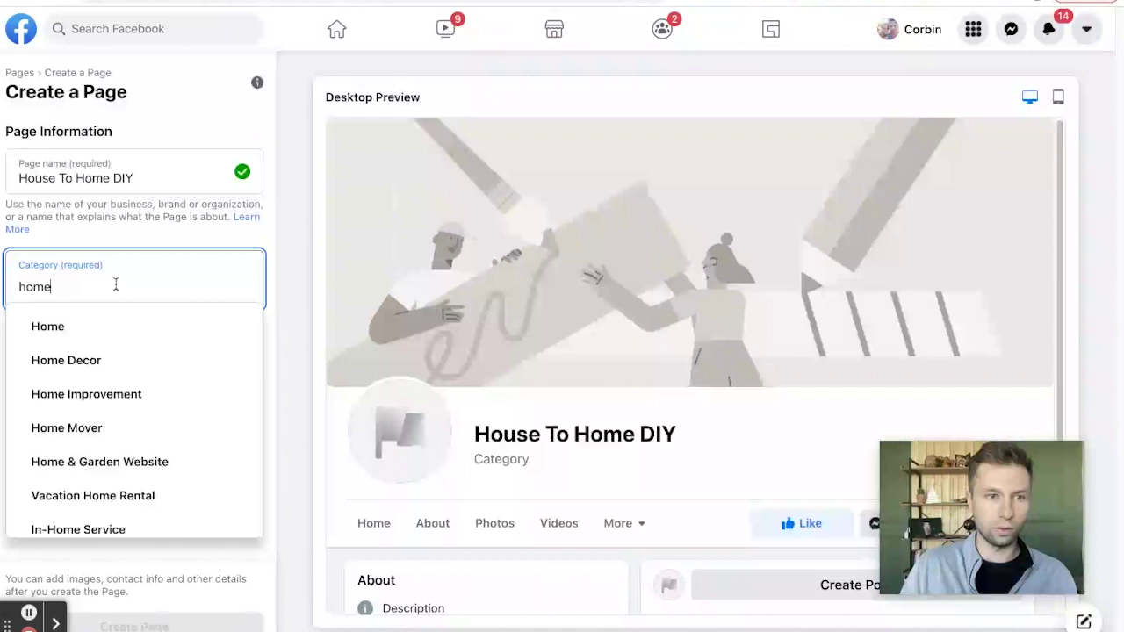
pyautogui.click(71, 324)
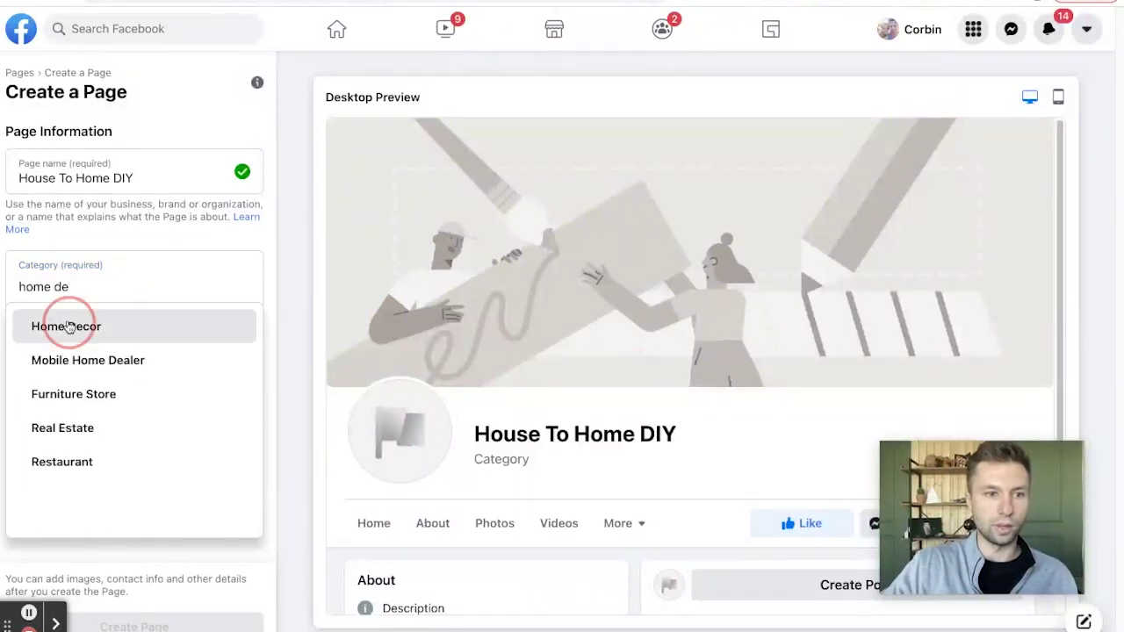
pyautogui.click(72, 410)
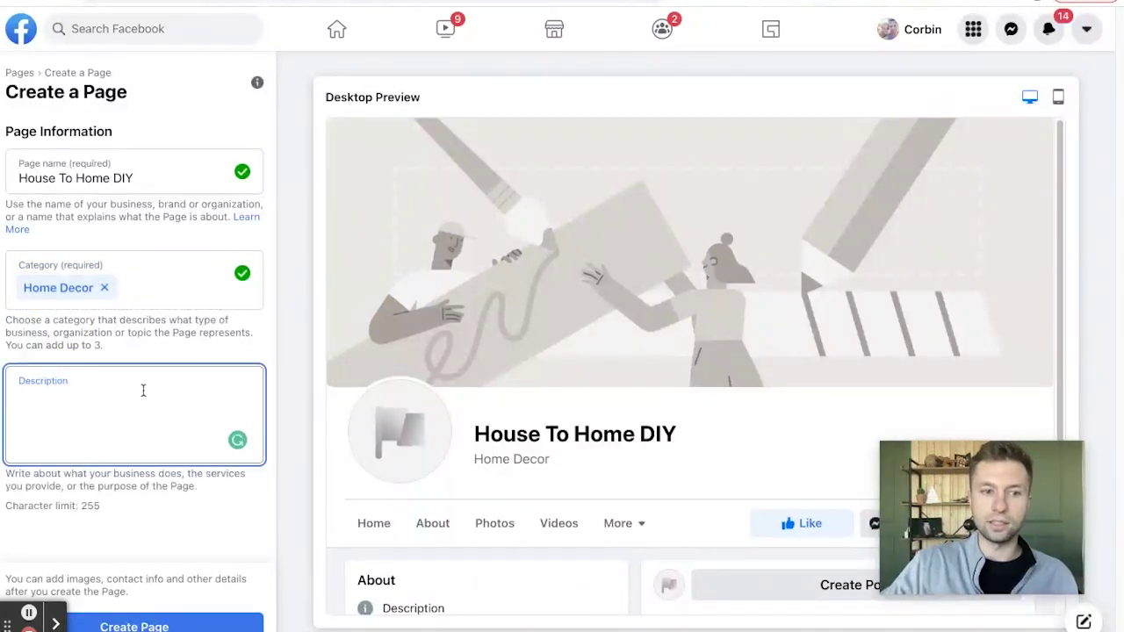
pyautogui.write('Beginner-friendly DIY projects and ideas.')
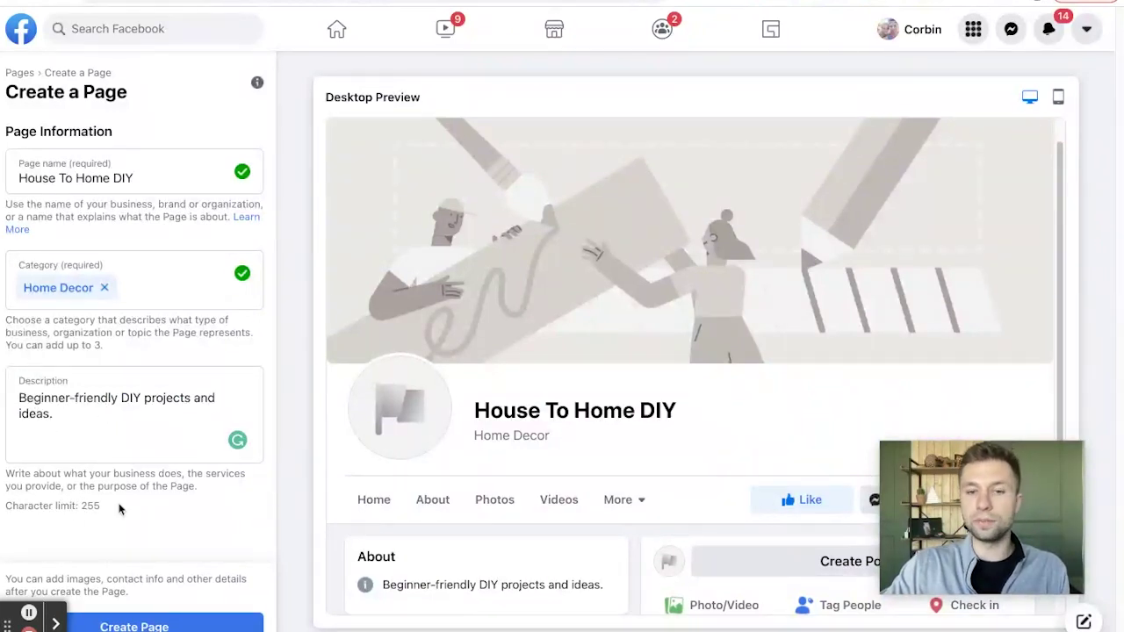
pyautogui.scroll(-1, 294, 474)
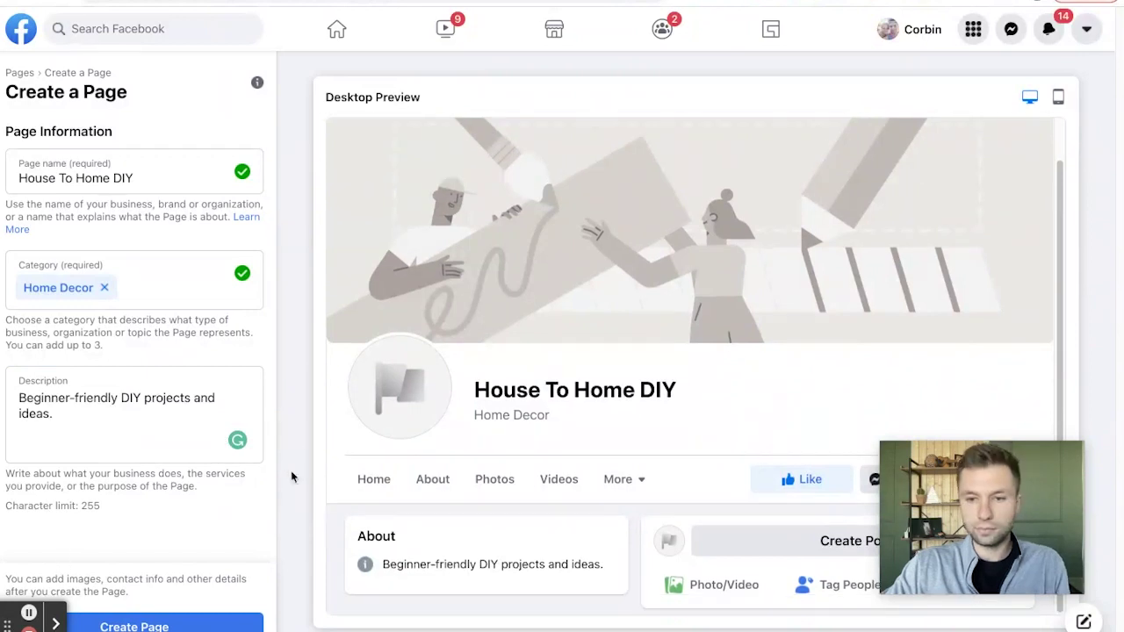
# - Create the page and upload 360x360 FB logo.png as its profile picture
pyautogui.click(137, 627)
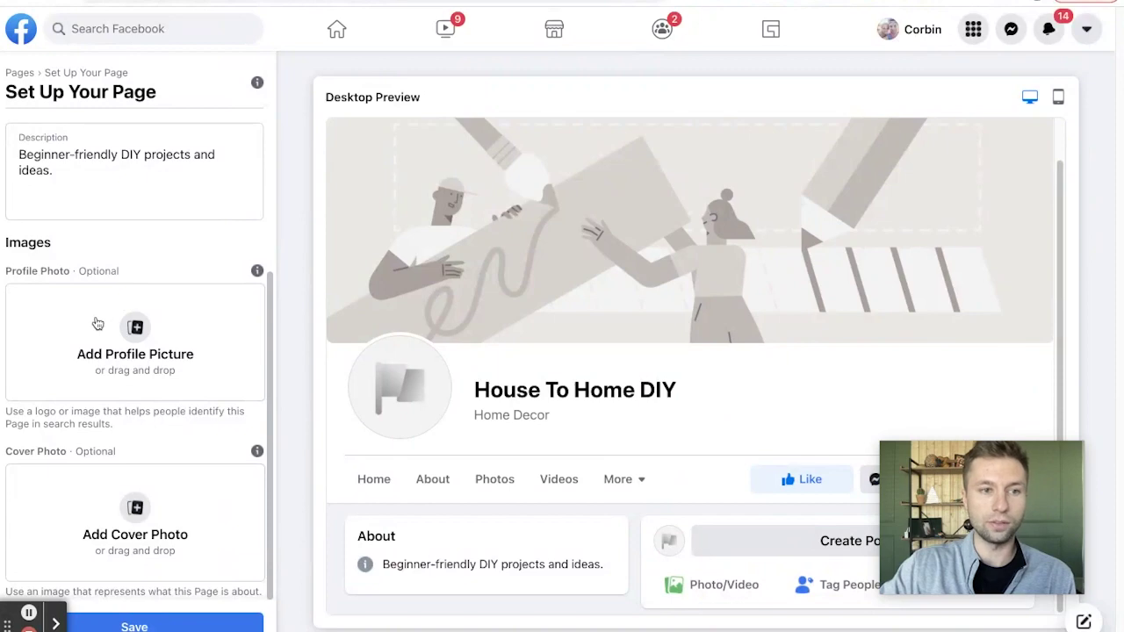
pyautogui.click(97, 322)
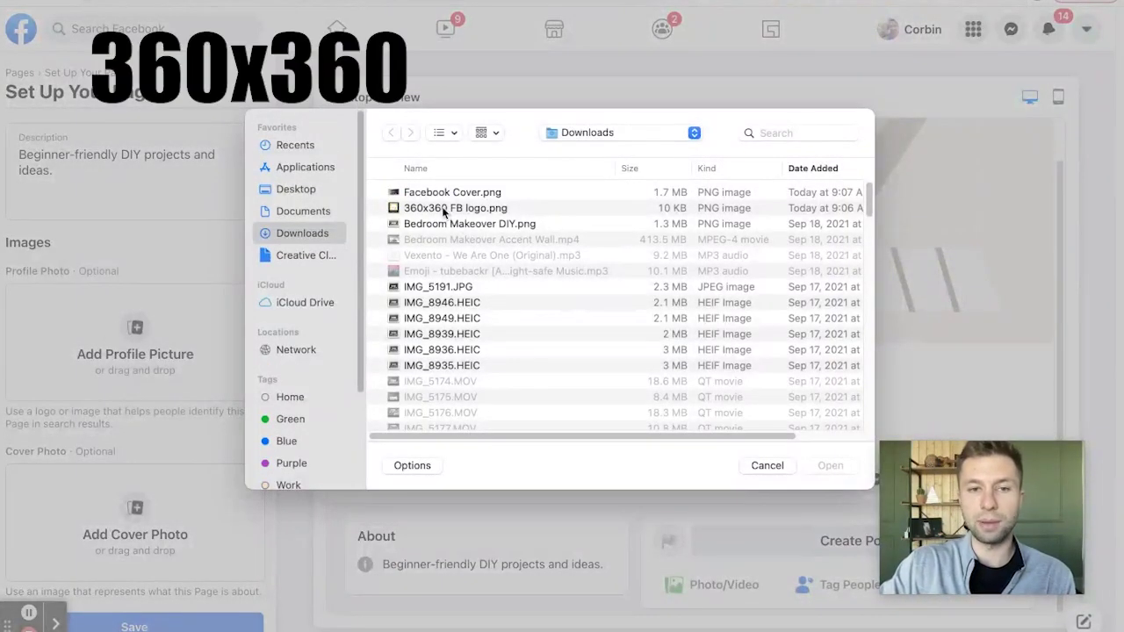
pyautogui.click(443, 210)
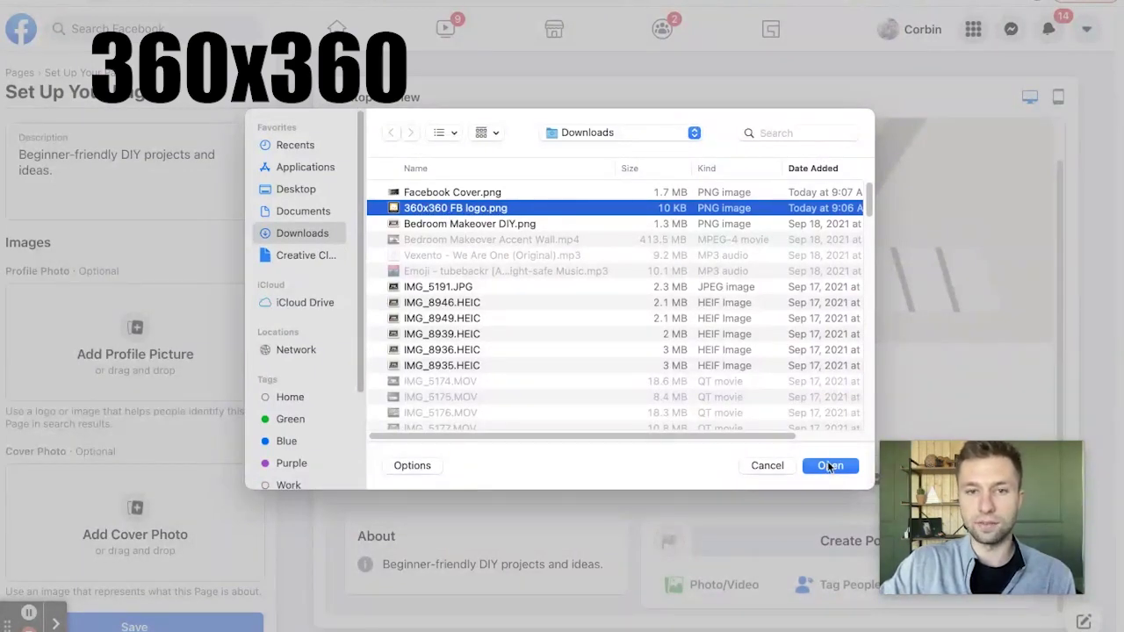
pyautogui.click(829, 466)
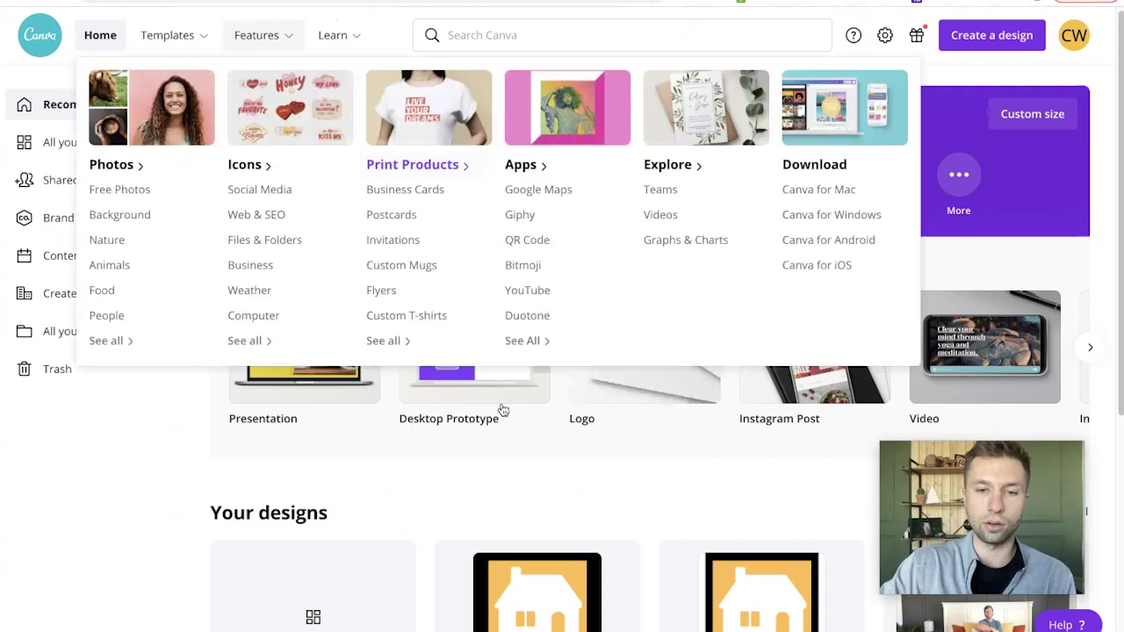
pyautogui.scroll(-3, 544, 439)
pyautogui.scroll(3, 559, 370)
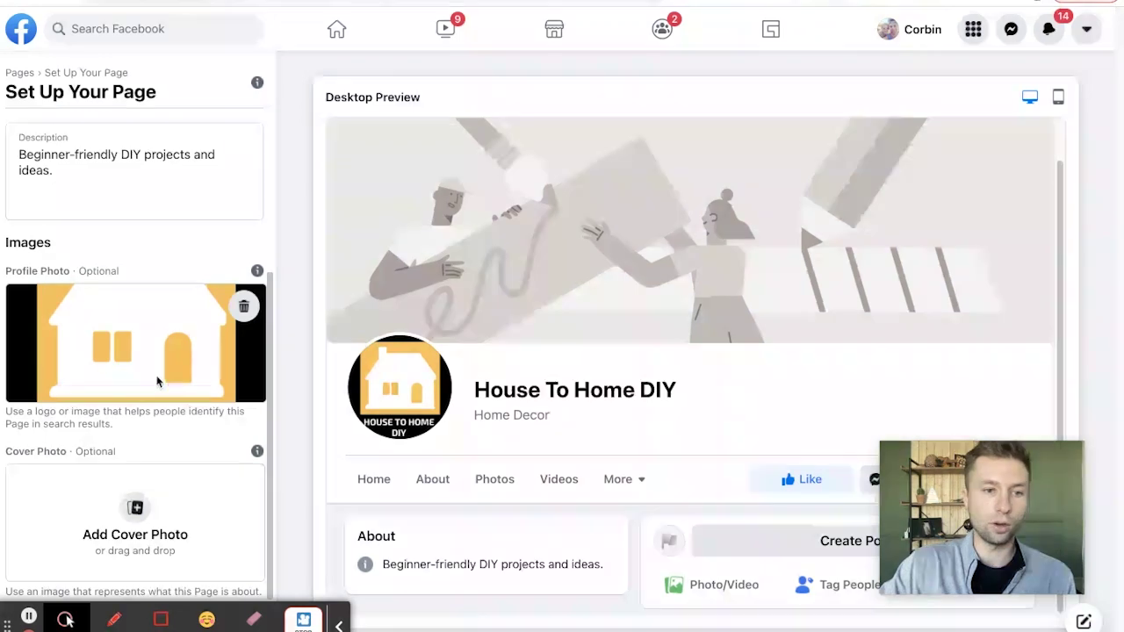
# - Upload Facebook Cover.png as the cover photo, reposition it, and save the page setup
pyautogui.click(136, 510)
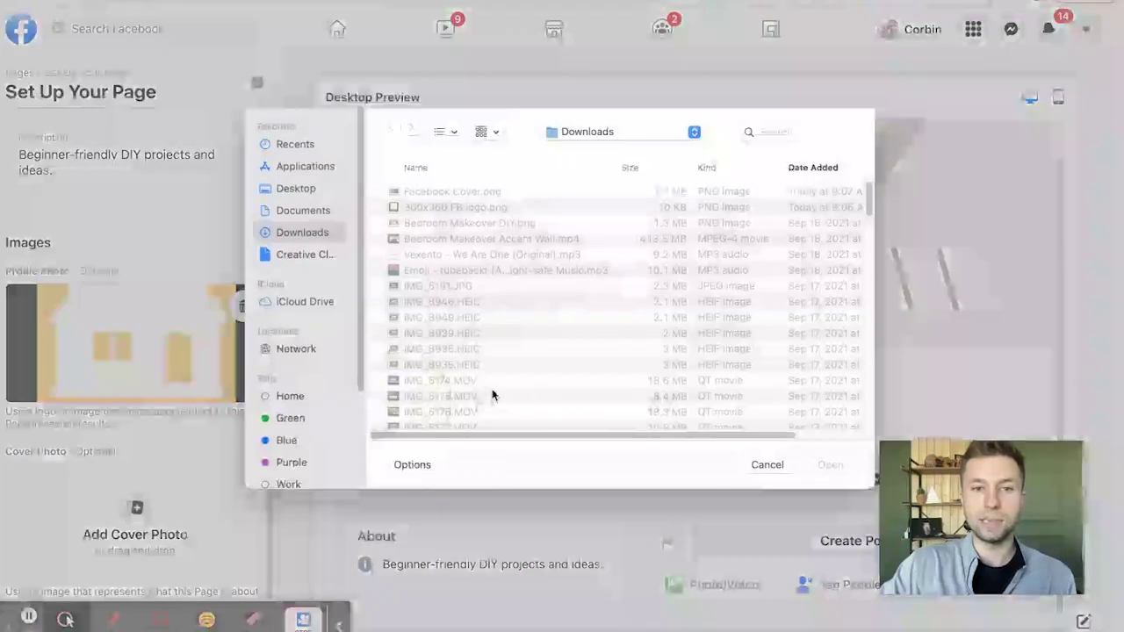
pyautogui.click(429, 195)
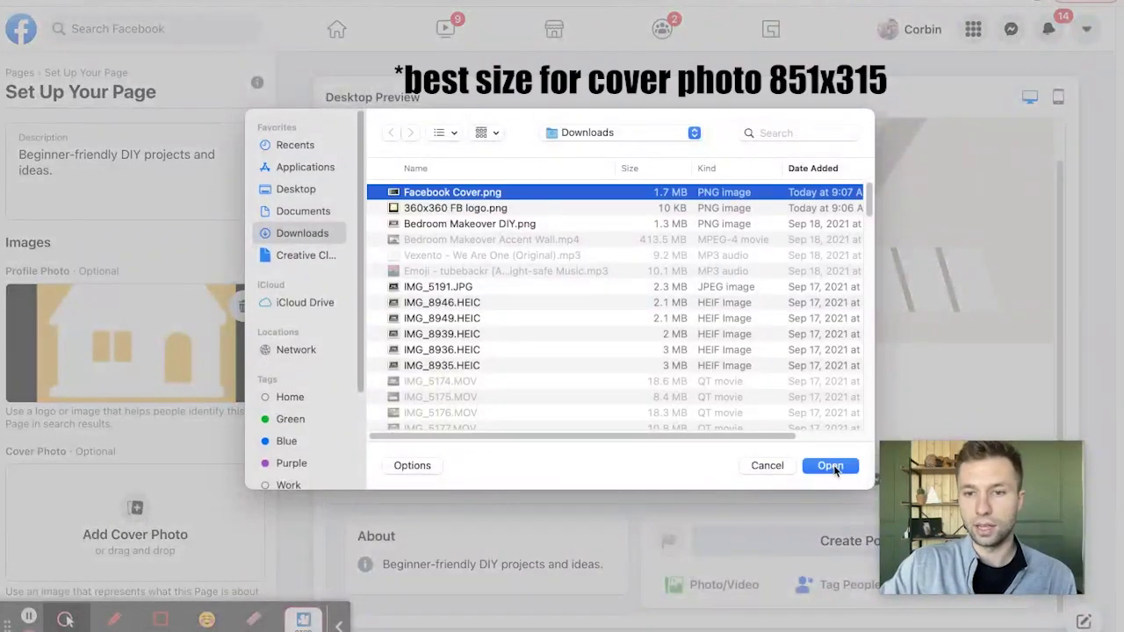
pyautogui.click(830, 465)
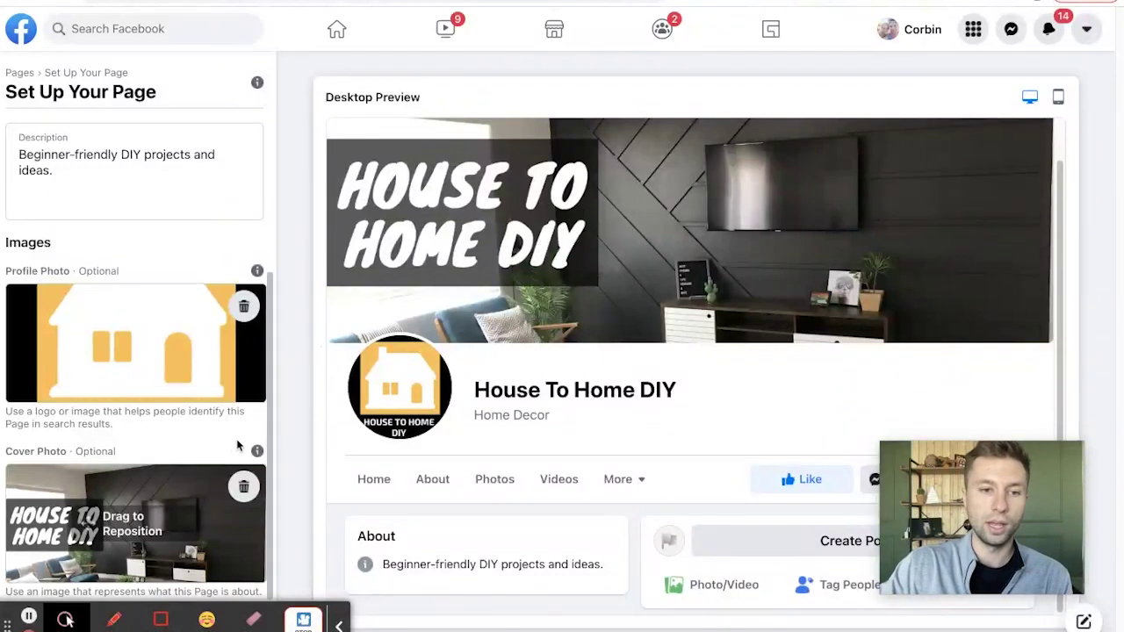
pyautogui.click(29, 614)
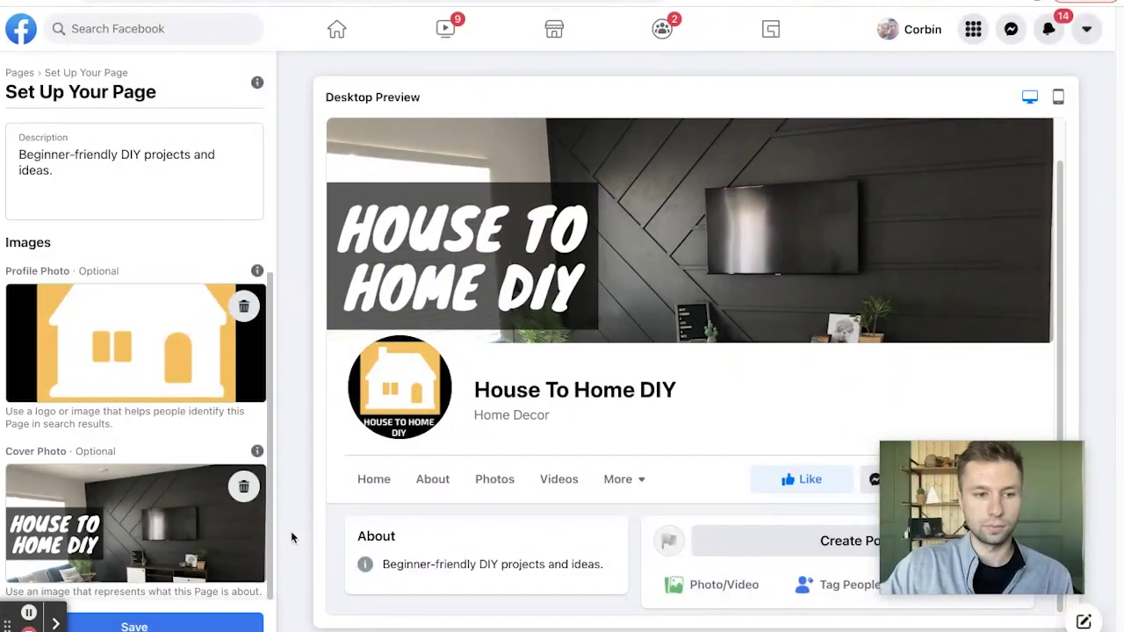
pyautogui.click(160, 625)
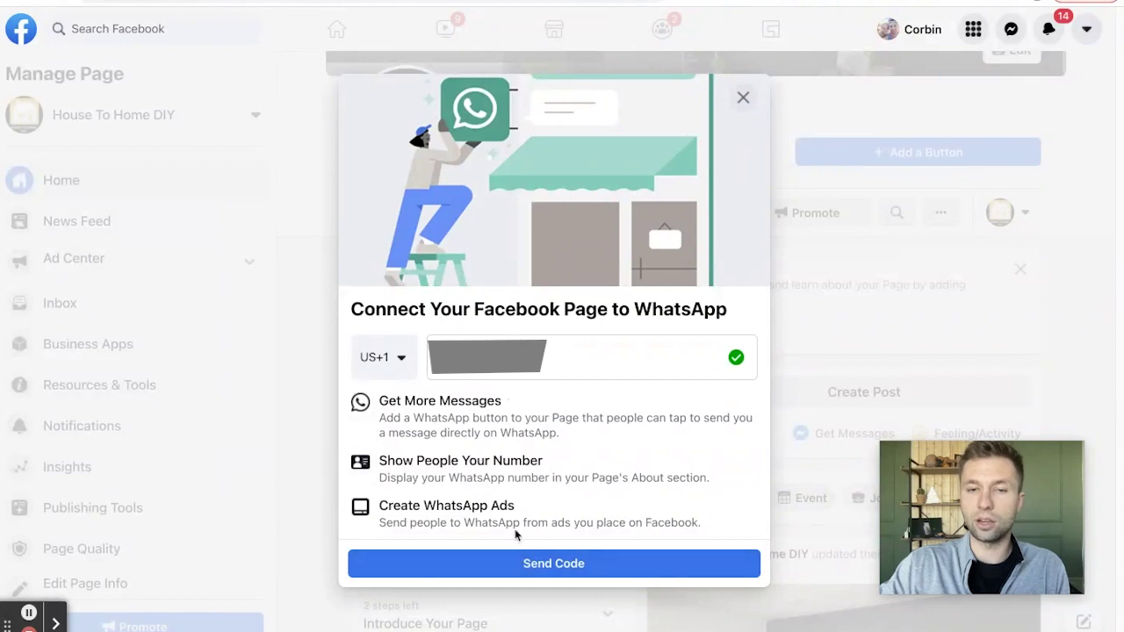
# - Dismiss the Connect to WhatsApp prompt and leave without connecting
pyautogui.click(743, 98)
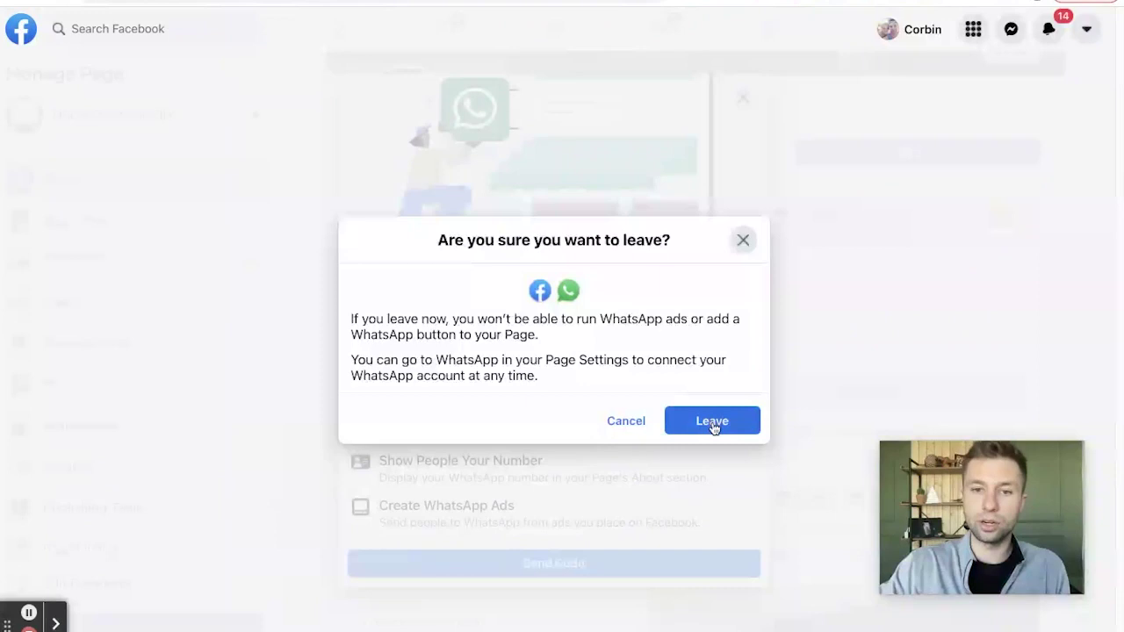
pyautogui.click(713, 426)
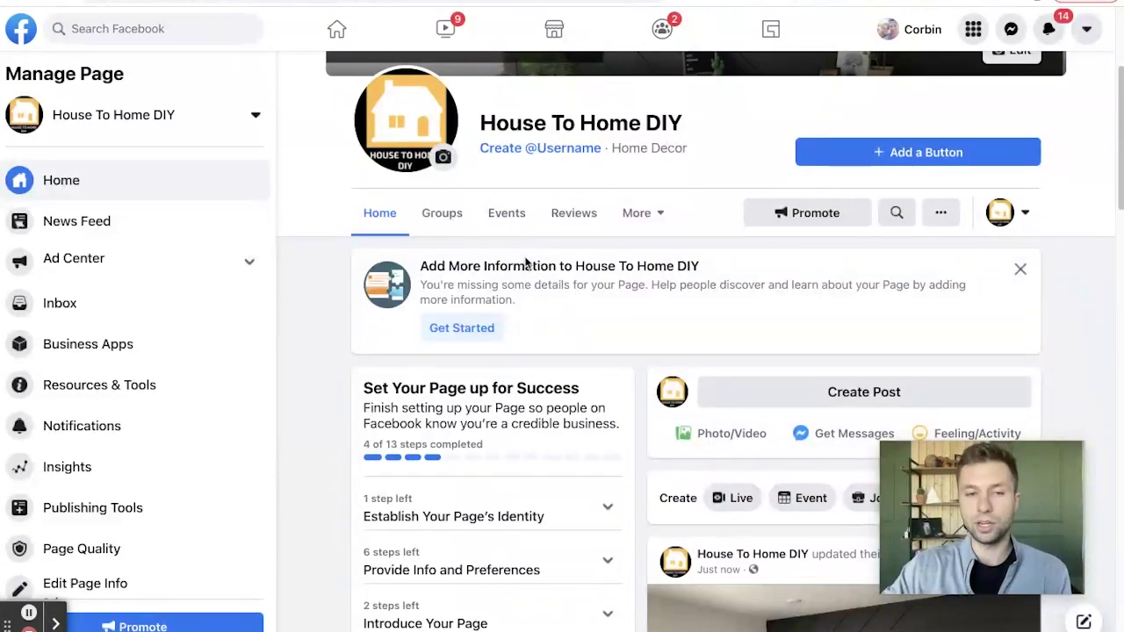
# - Set Page Visibility to Page unpublished, save it, and confirm unpublishing
pyautogui.scroll(3, 494, 268)
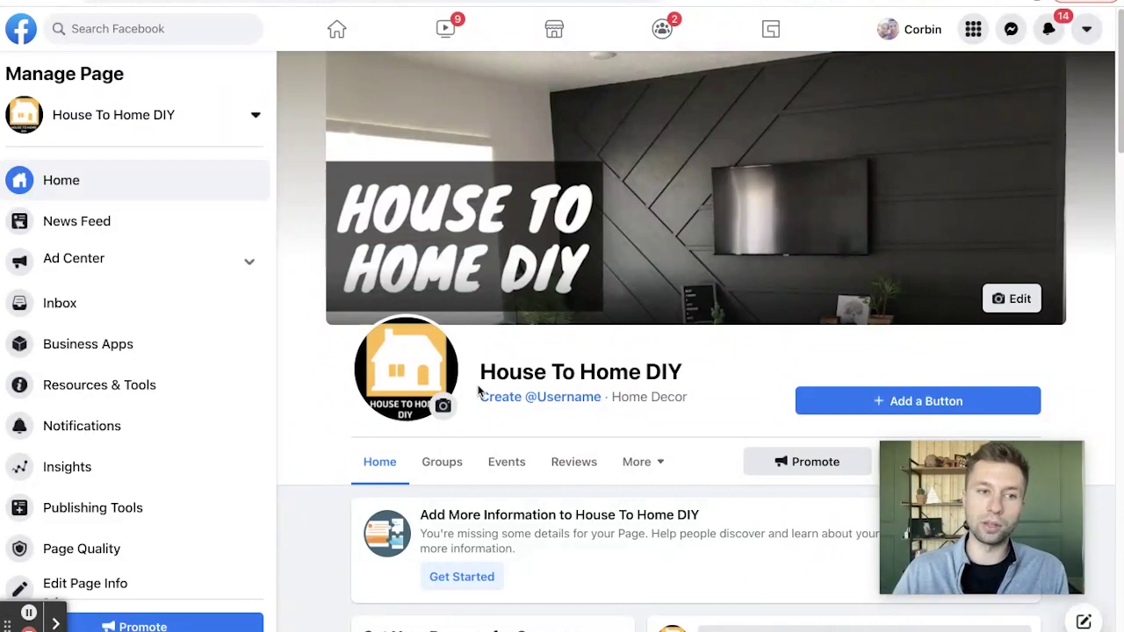
pyautogui.scroll(-1, 153, 439)
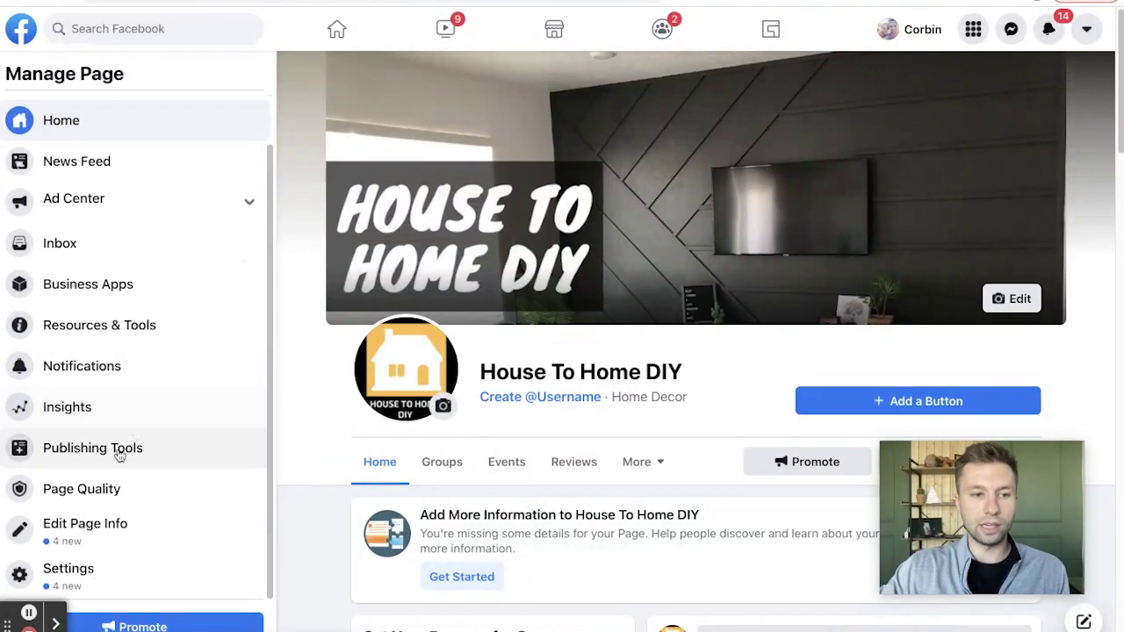
pyautogui.click(74, 573)
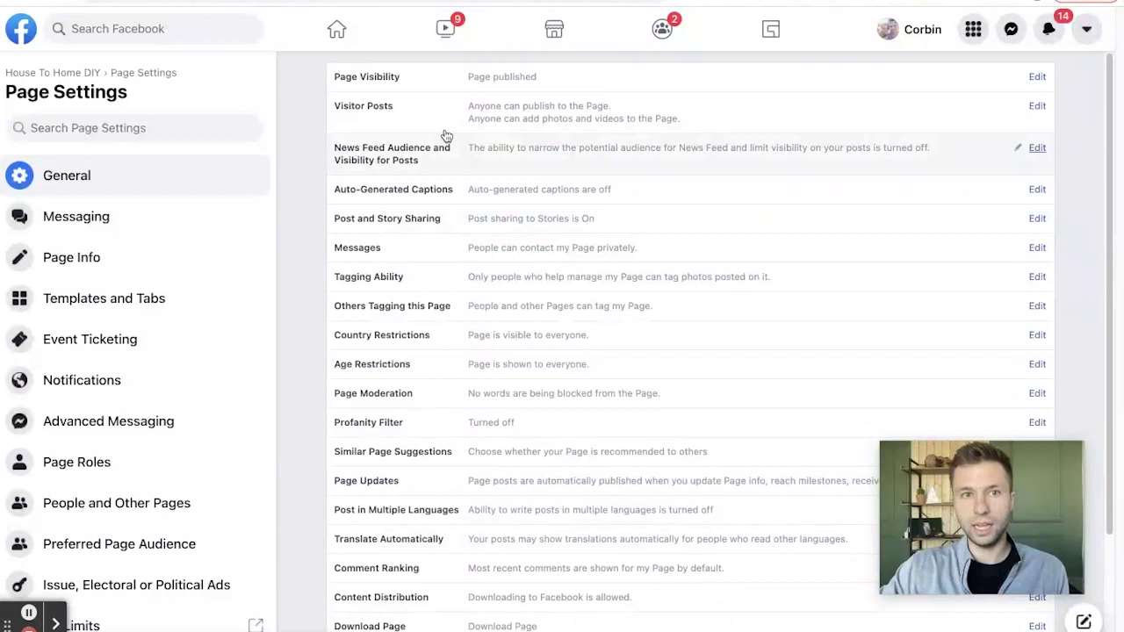
pyautogui.click(1037, 77)
pyautogui.click(479, 92)
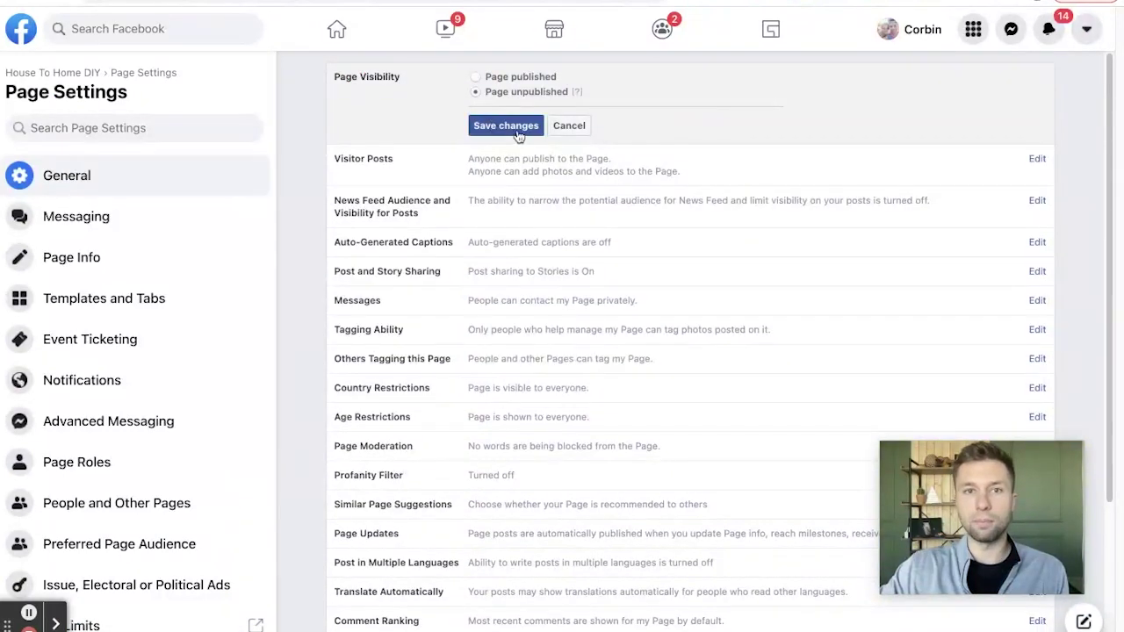
pyautogui.click(527, 128)
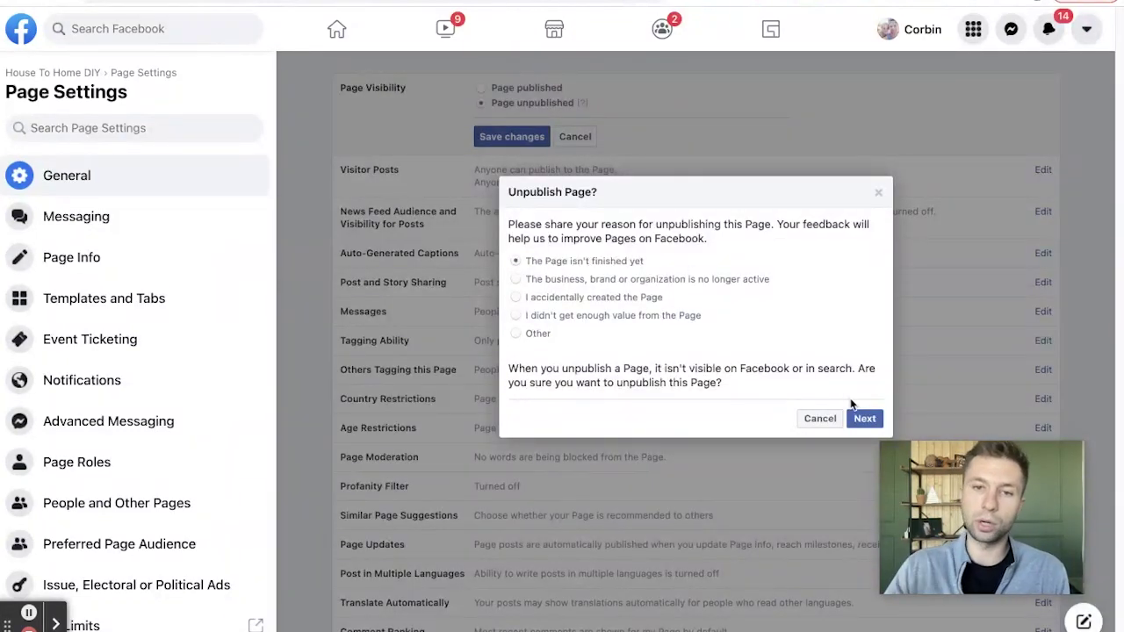
pyautogui.click(864, 418)
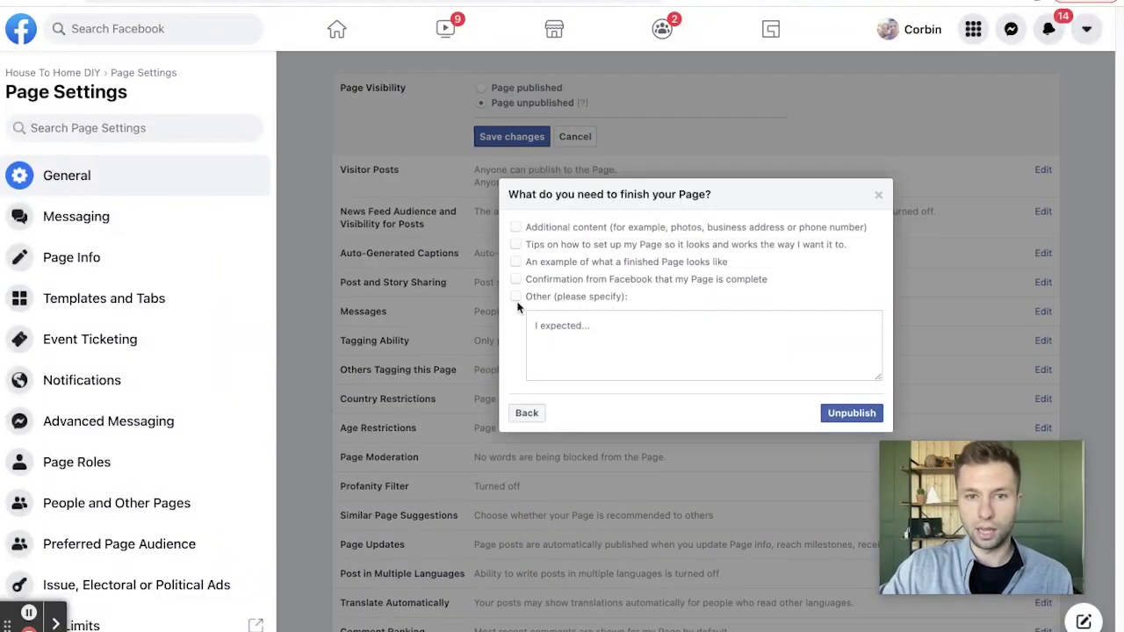
pyautogui.click(834, 416)
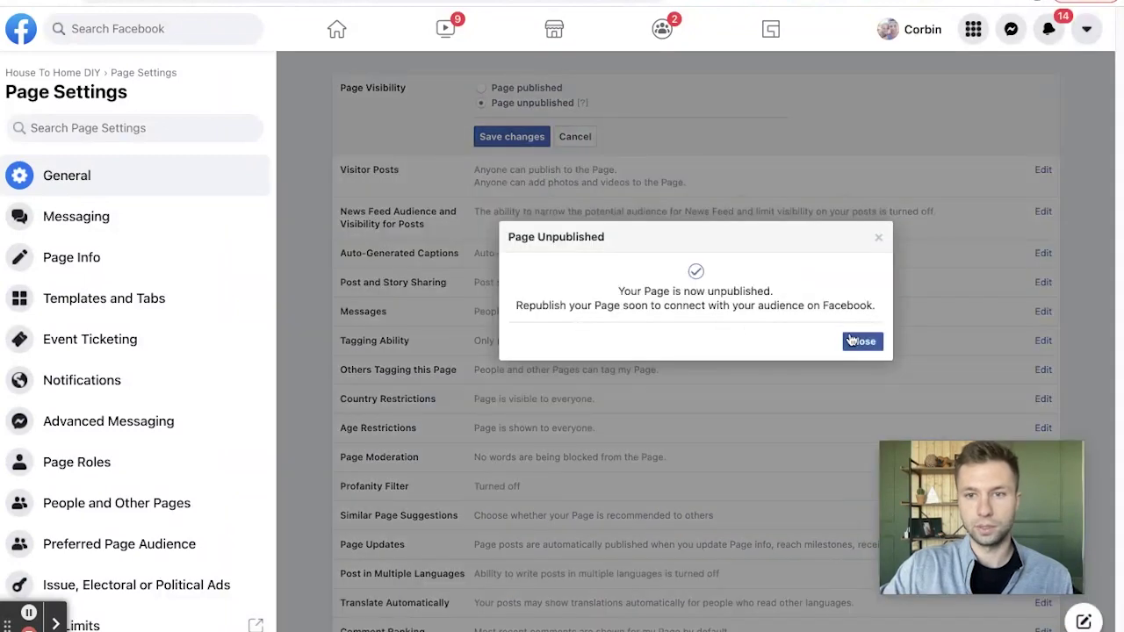
pyautogui.click(850, 341)
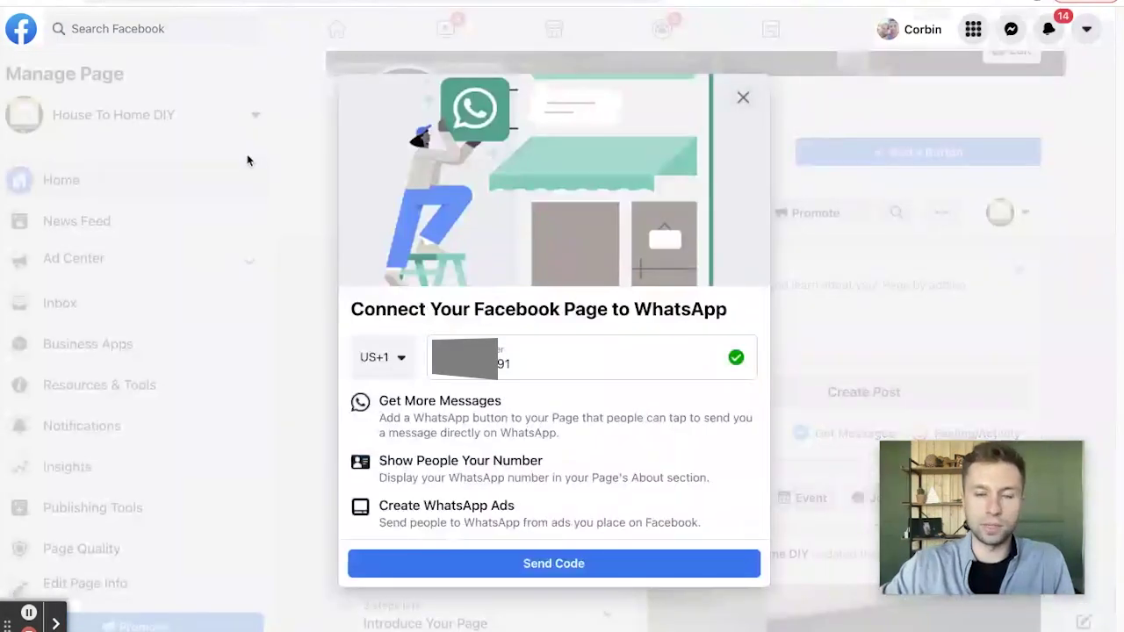
# - Leave the WhatsApp prompt unconnected and select the page's numeric web address
pyautogui.click(744, 99)
pyautogui.click(729, 413)
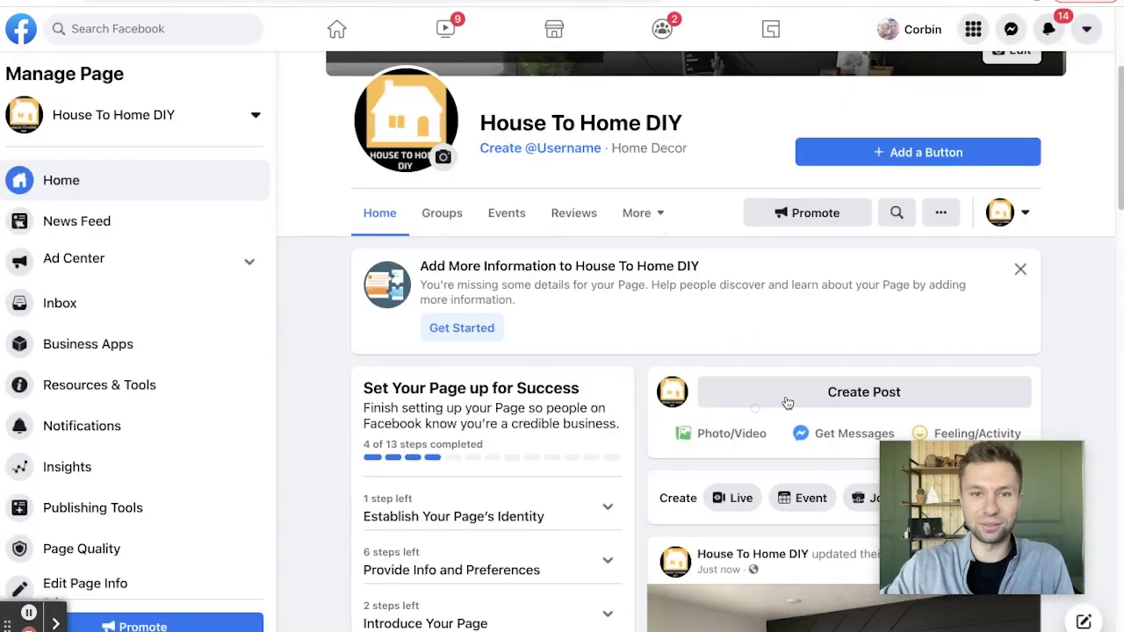
pyautogui.scroll(3, 444, 213)
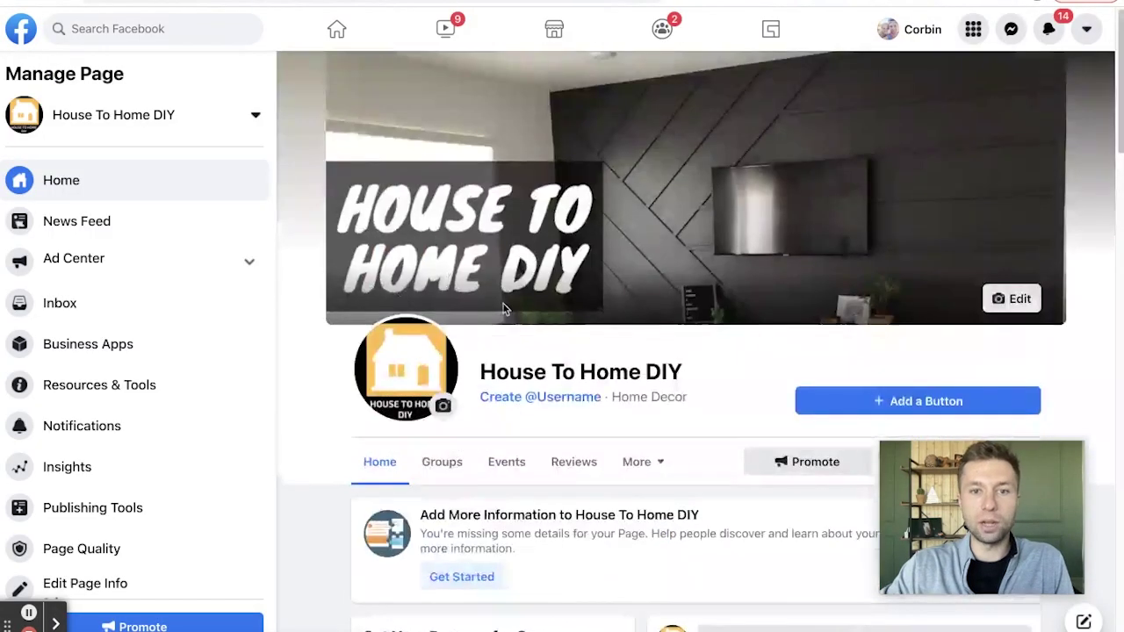
pyautogui.scroll(-1, 504, 307)
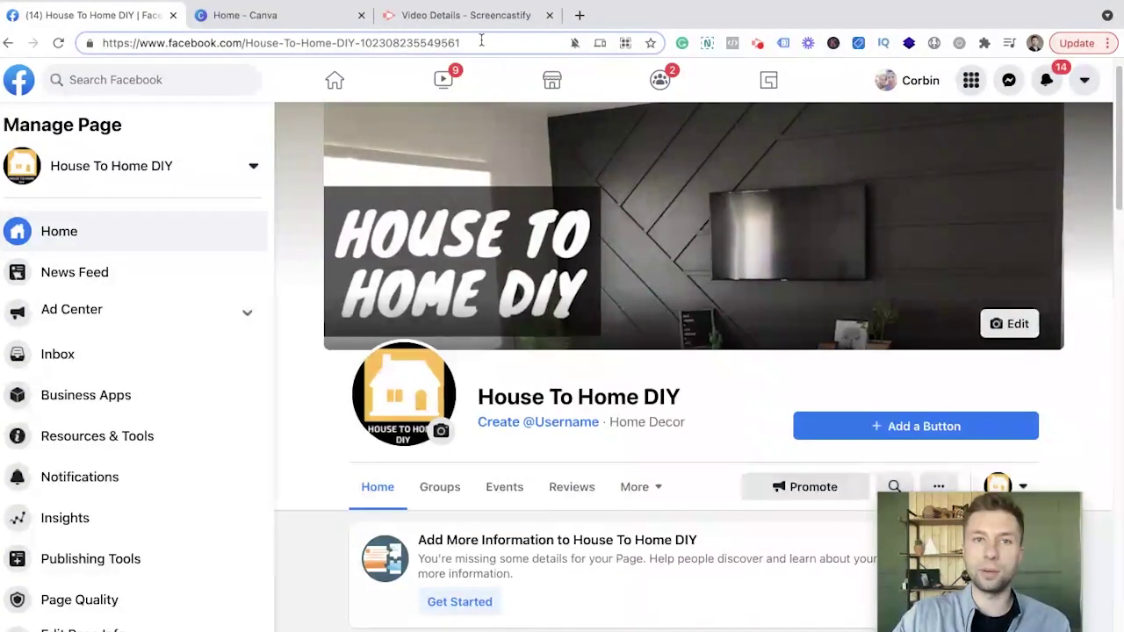
pyautogui.moveTo(474, 42); pyautogui.dragTo(425, 44)
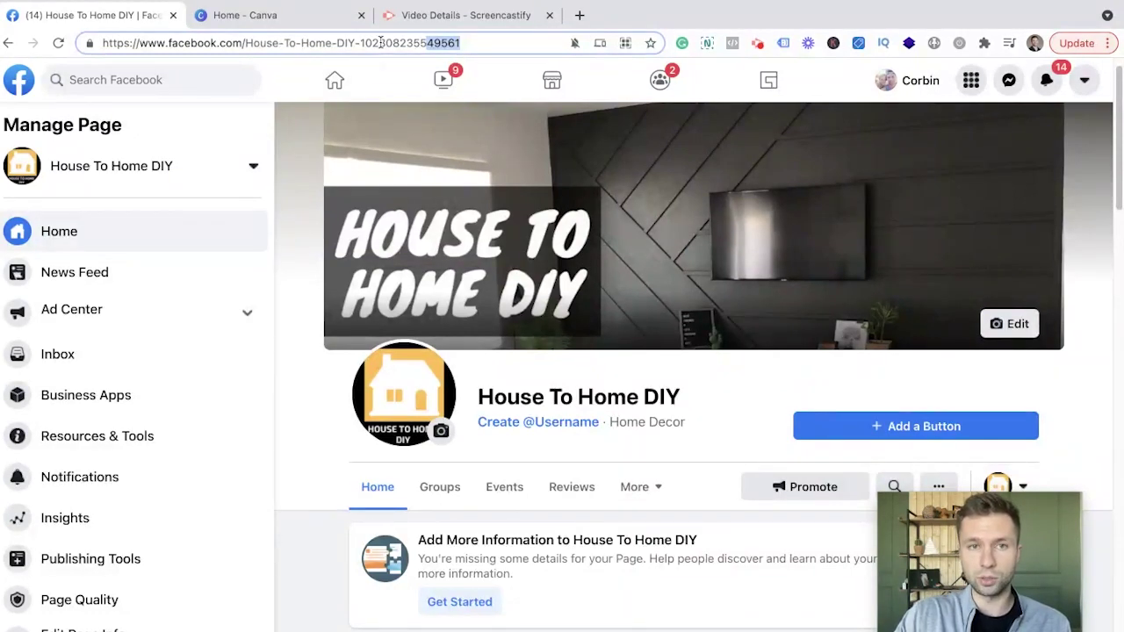
# - Create the page username 'housetohomediy' once it passes the availability check
pyautogui.click(562, 422)
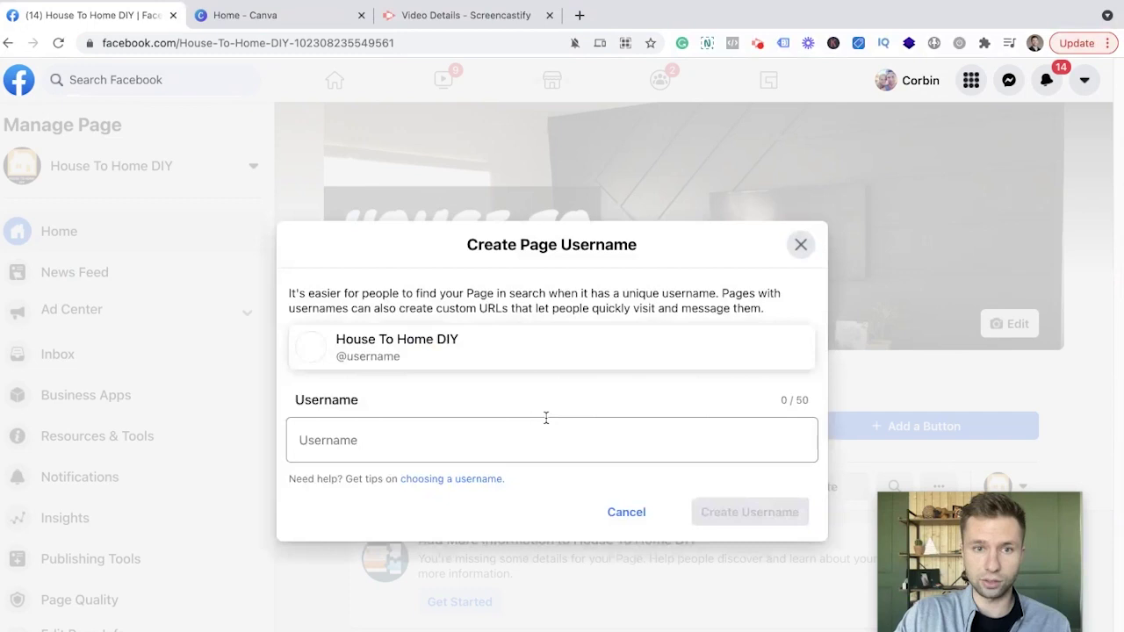
pyautogui.click(350, 439)
pyautogui.write('h')
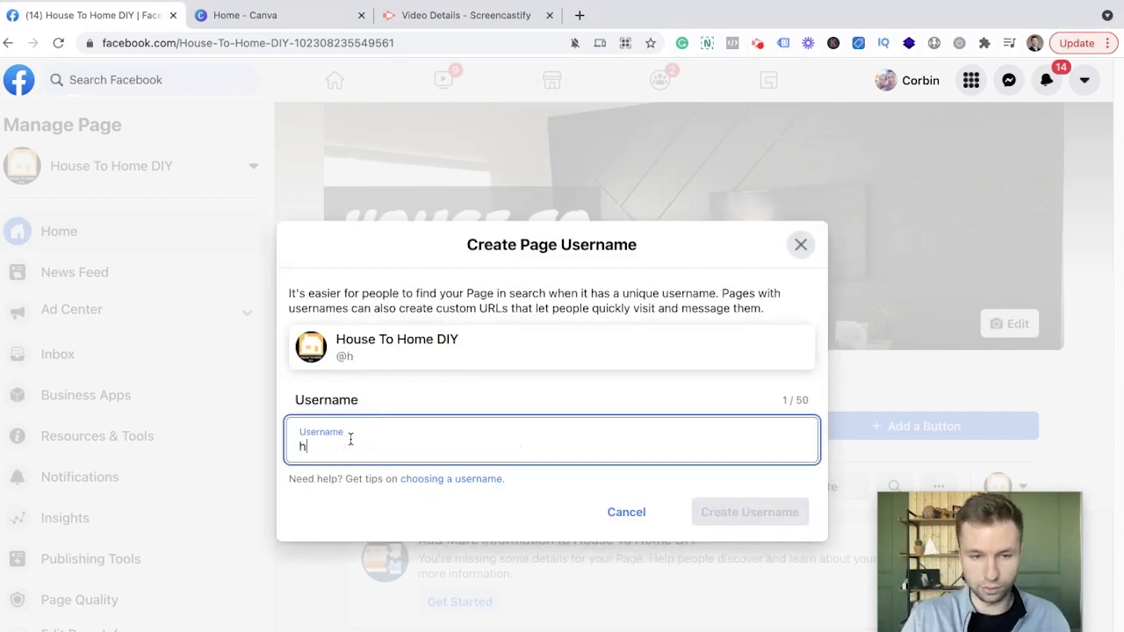
pyautogui.write('ouseto')
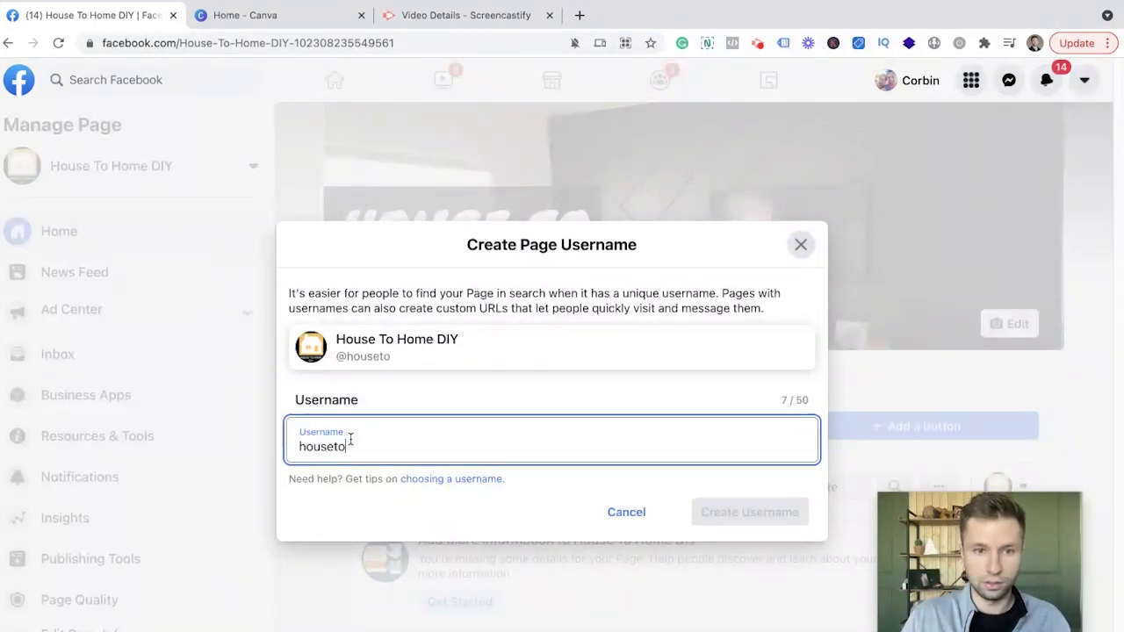
pyautogui.write('homediy')
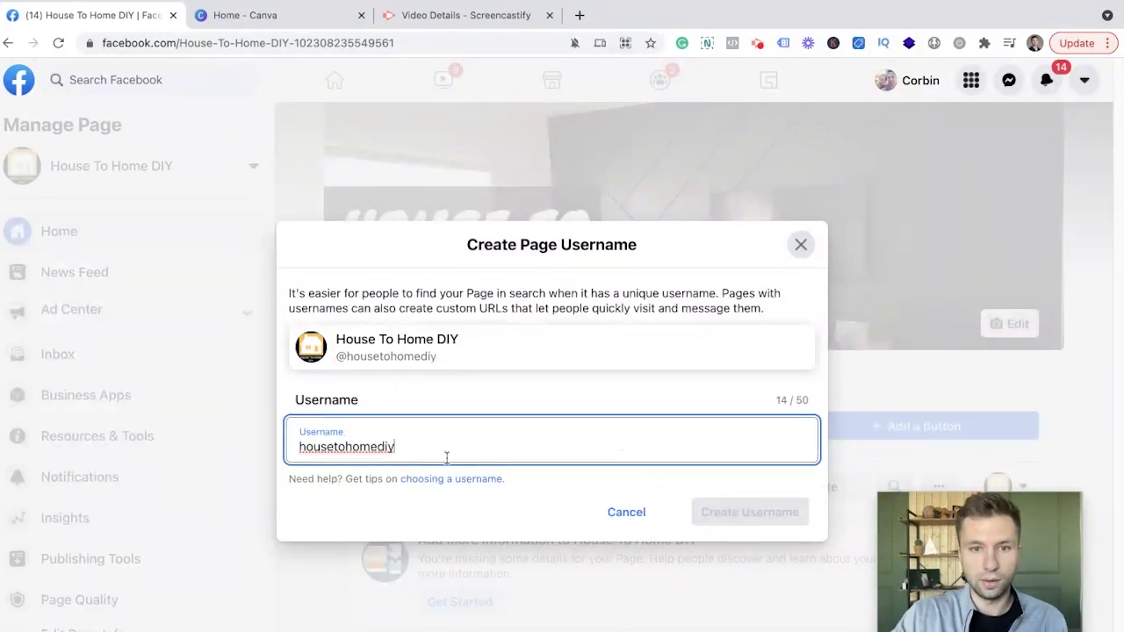
pyautogui.click(753, 513)
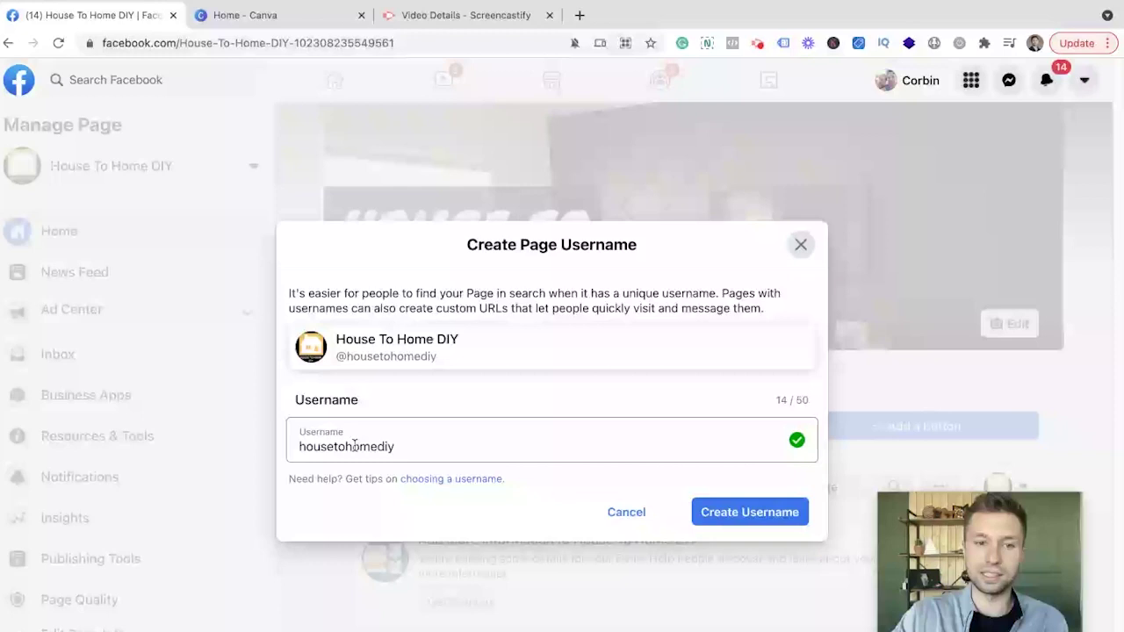
pyautogui.click(753, 513)
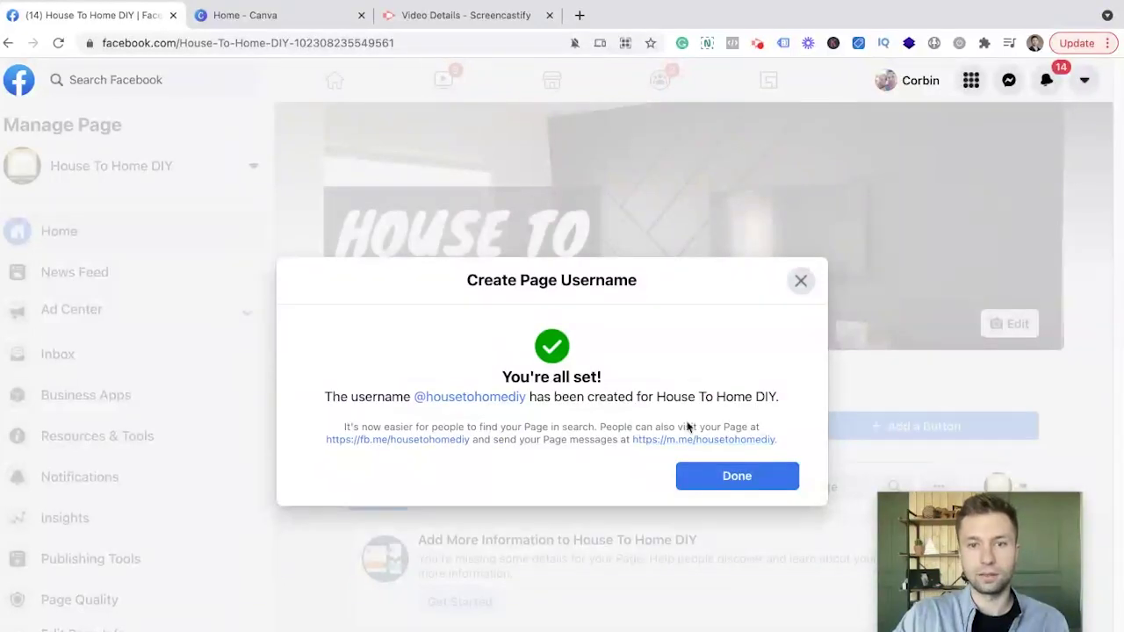
# - Close the username confirmation and reload the page at facebook.com/housetohomediy
pyautogui.click(721, 479)
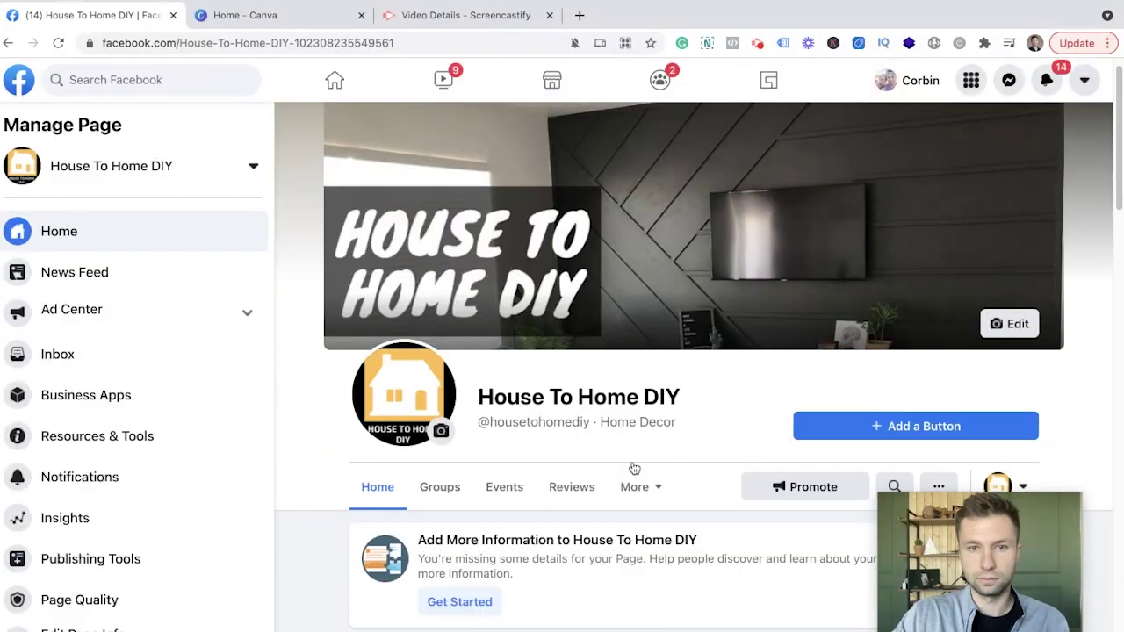
pyautogui.scroll(-2, 491, 333)
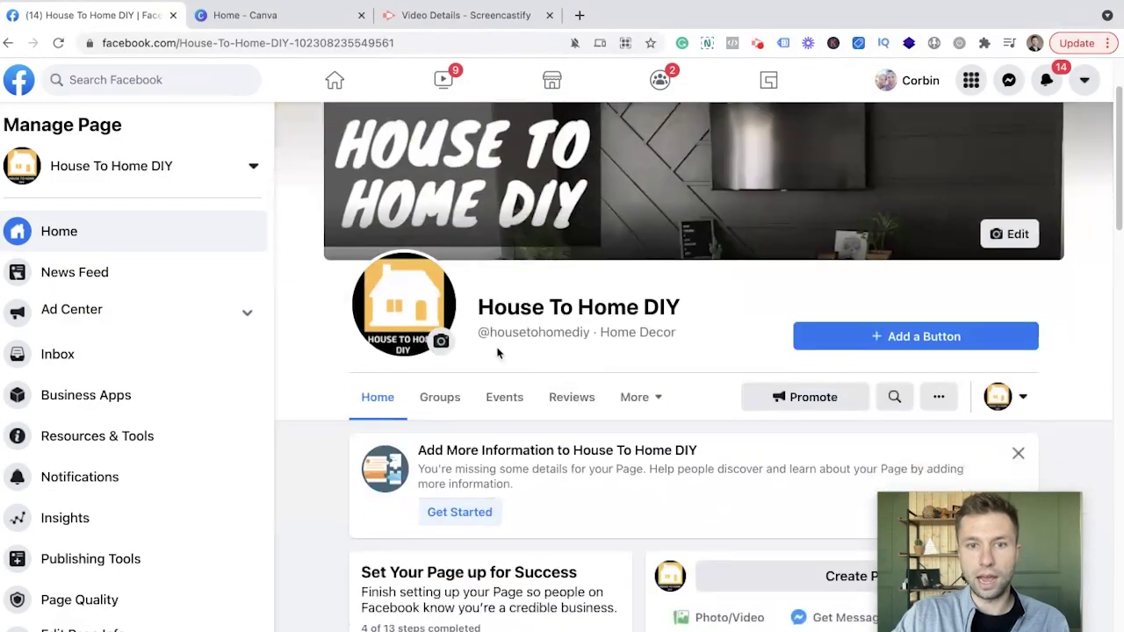
pyautogui.moveTo(497, 332)
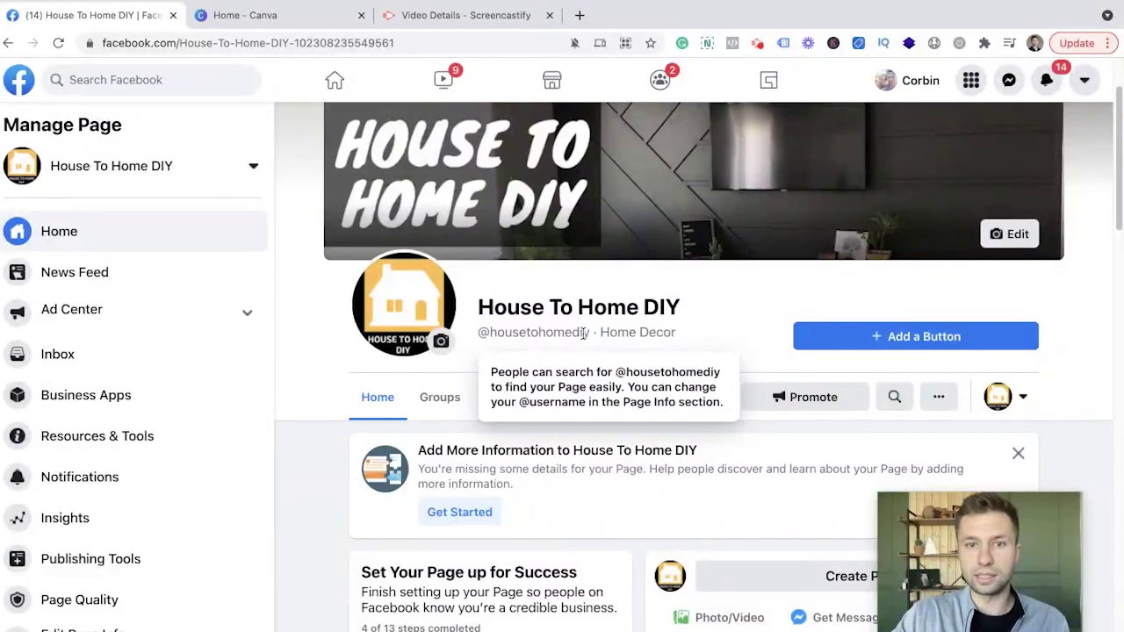
pyautogui.click(59, 42)
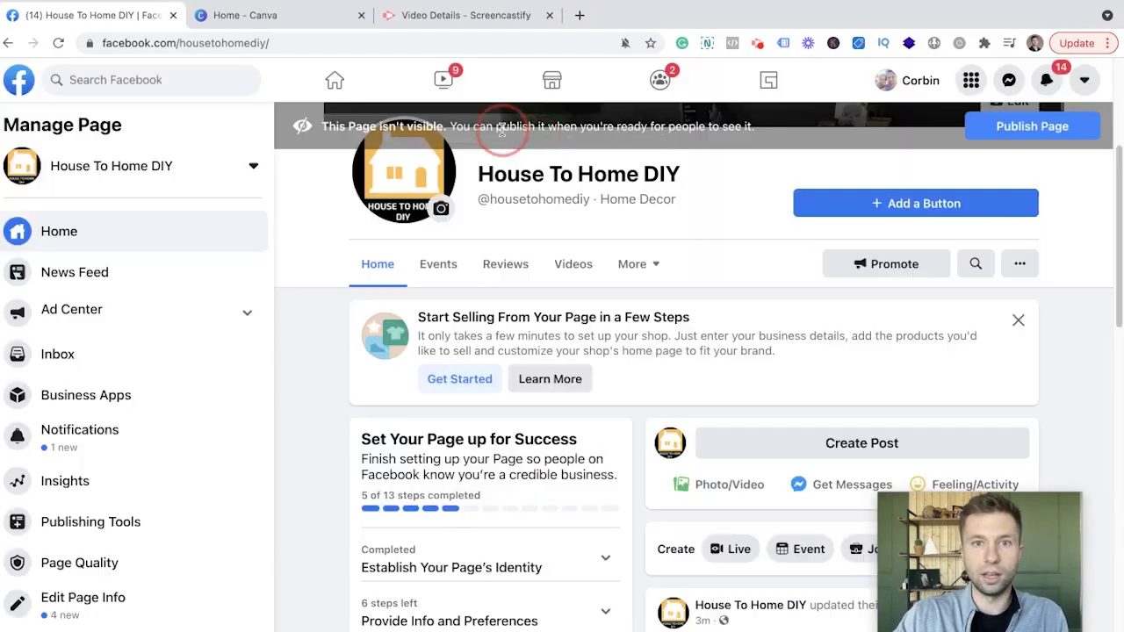
pyautogui.scroll(3, 796, 216)
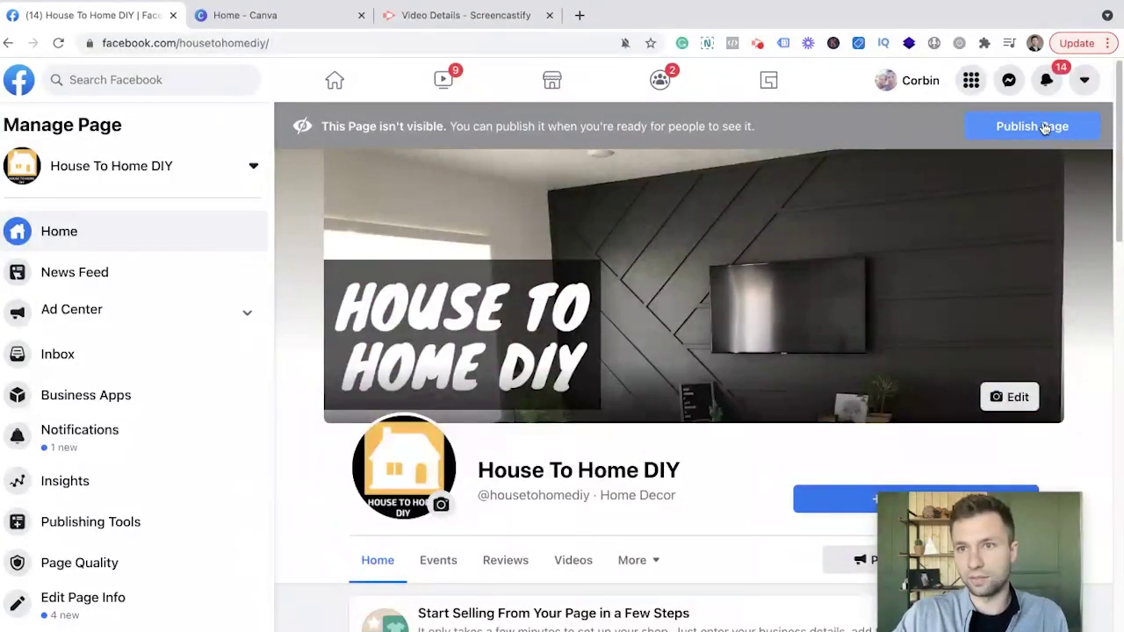
pyautogui.scroll(-3, 703, 351)
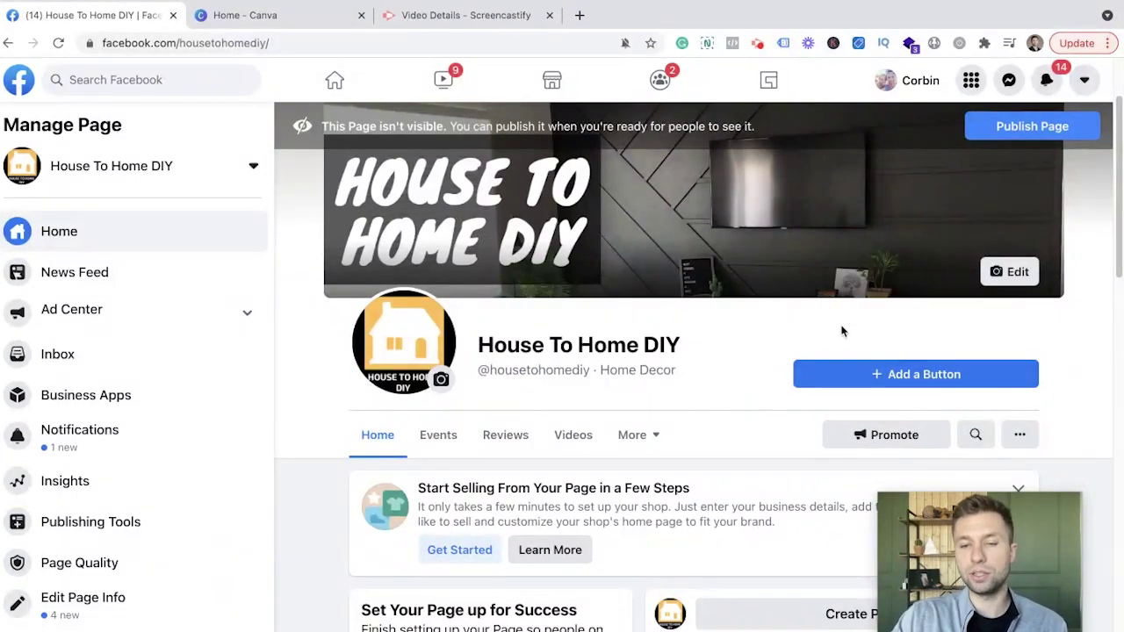
pyautogui.click(872, 376)
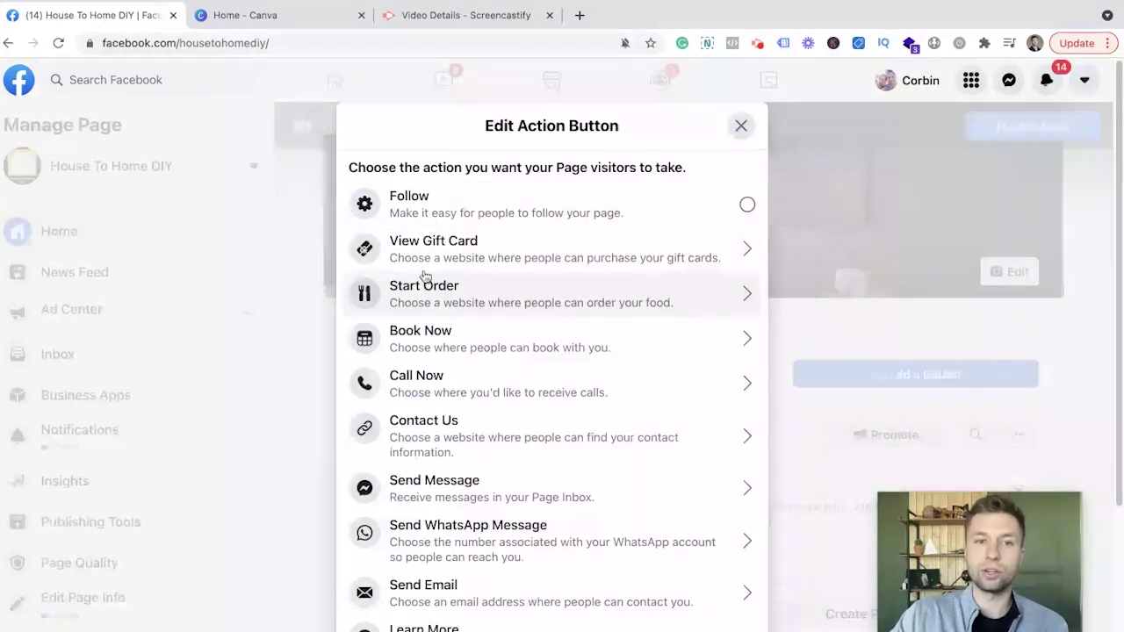
pyautogui.scroll(-3, 481, 343)
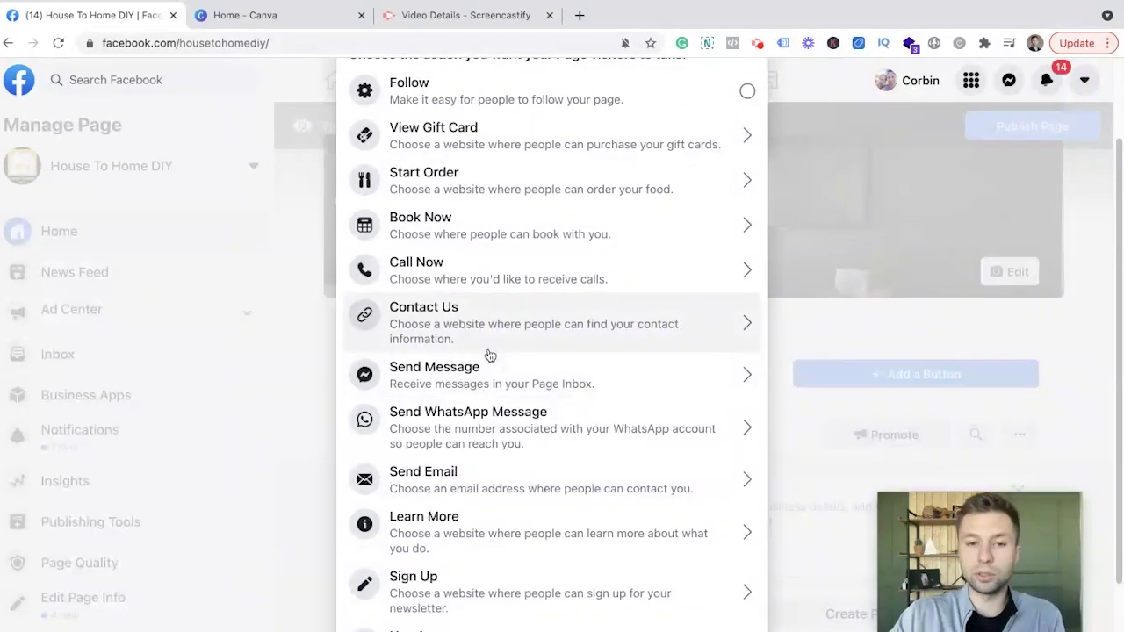
pyautogui.scroll(-1, 515, 390)
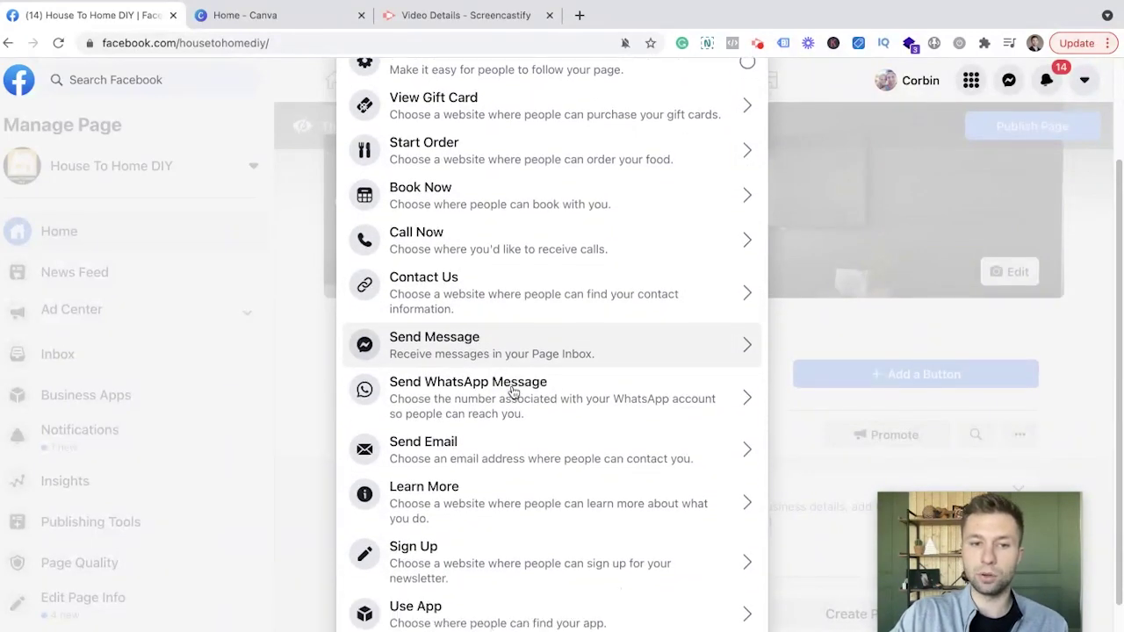
pyautogui.scroll(-3, 487, 492)
pyautogui.click(455, 373)
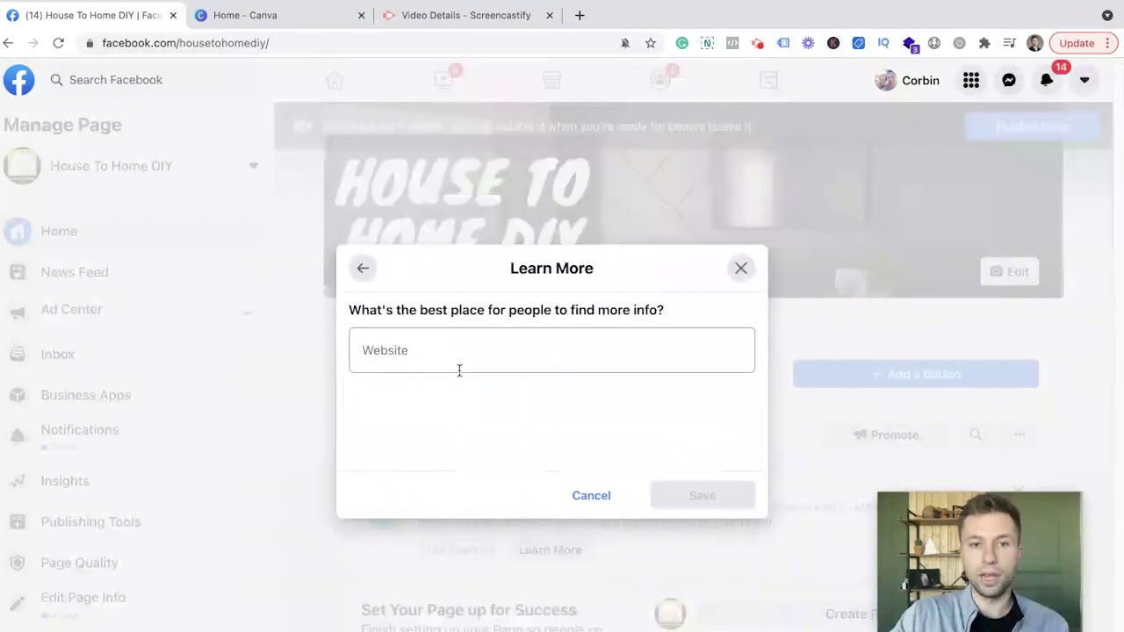
pyautogui.click(420, 346)
pyautogui.write('www')
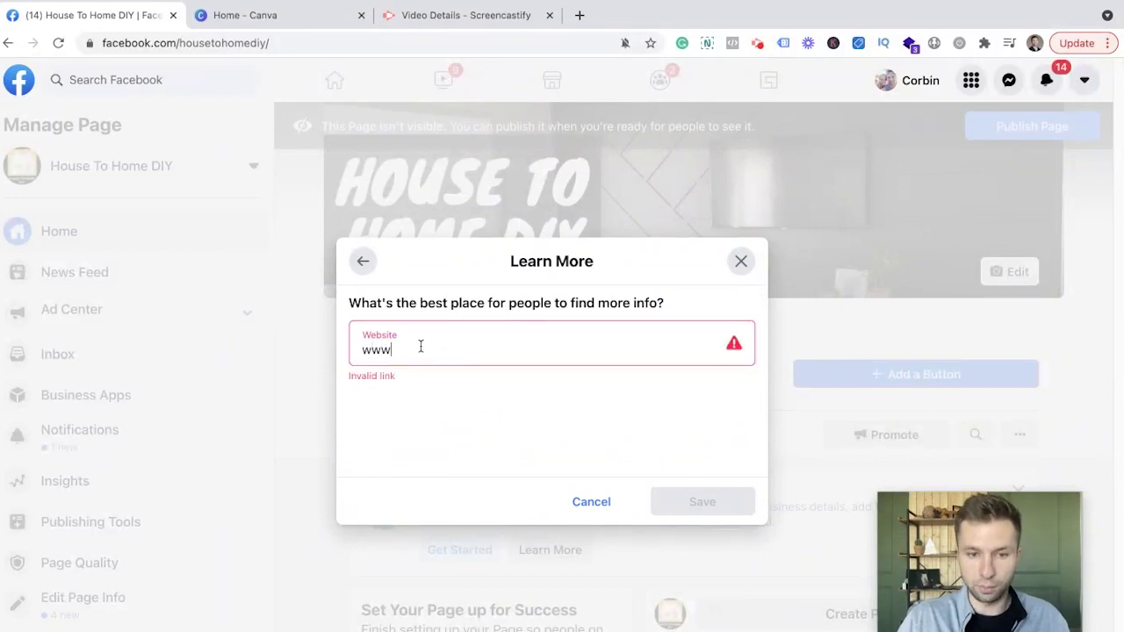
pyautogui.write('.housetohomediy.com')
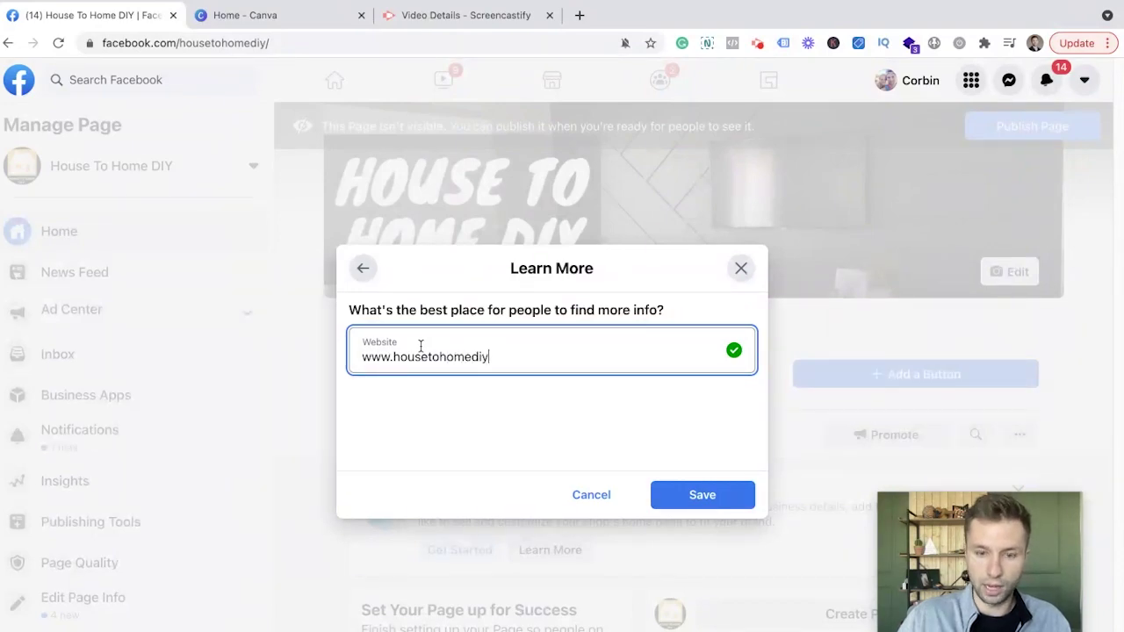
pyautogui.click(702, 494)
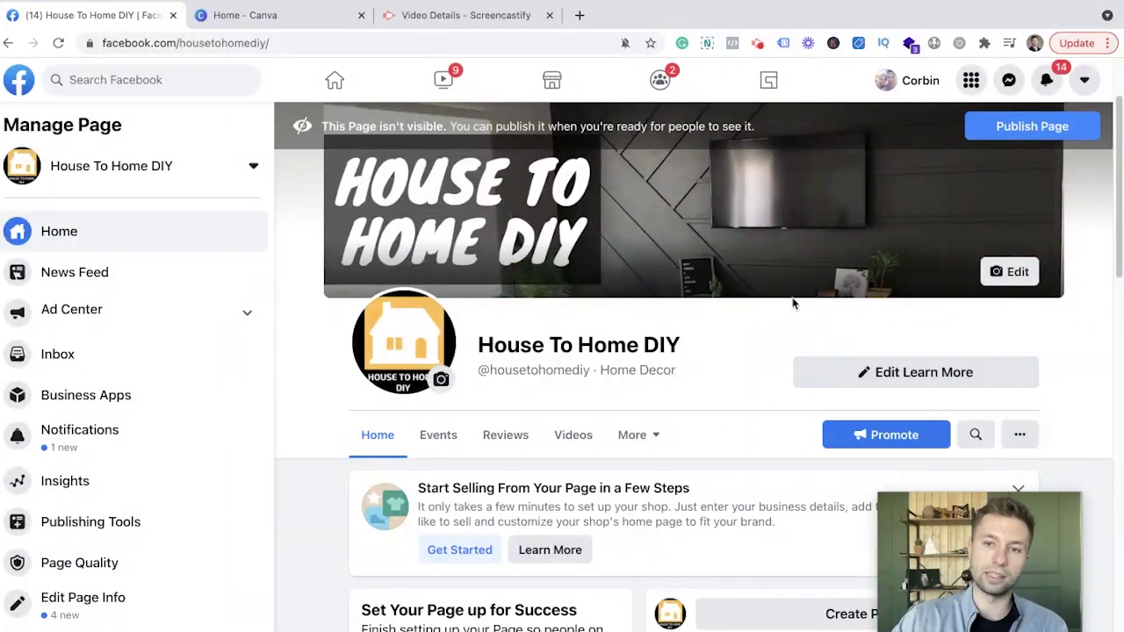
# - Close the Learn More options and scroll down to the page's About section
pyautogui.click(874, 372)
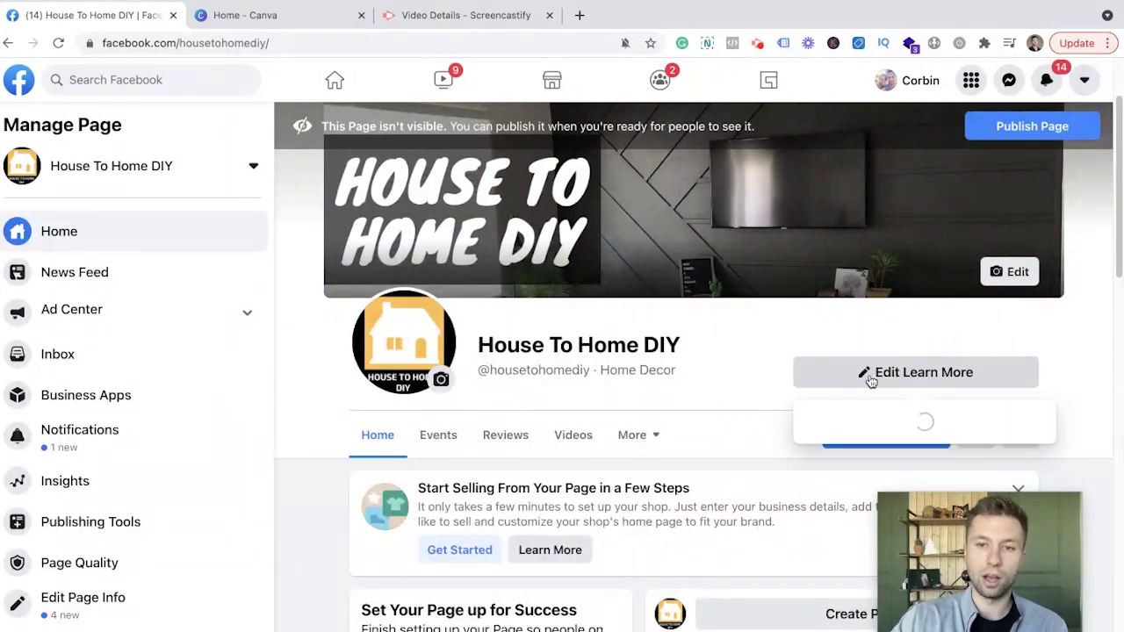
pyautogui.click(760, 364)
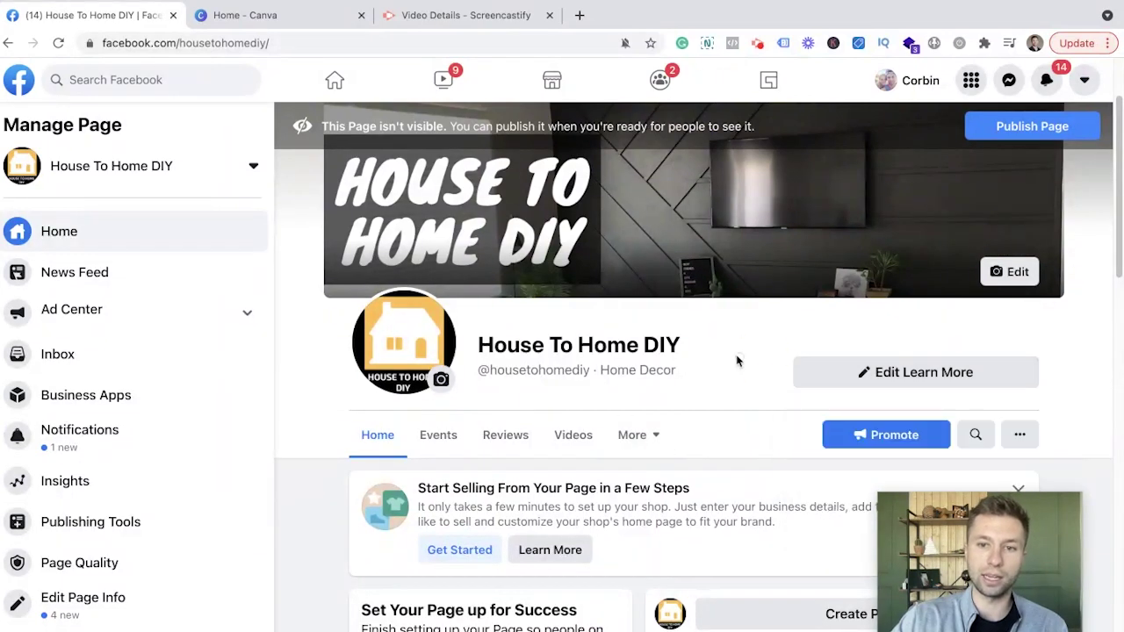
pyautogui.scroll(-1, 751, 391)
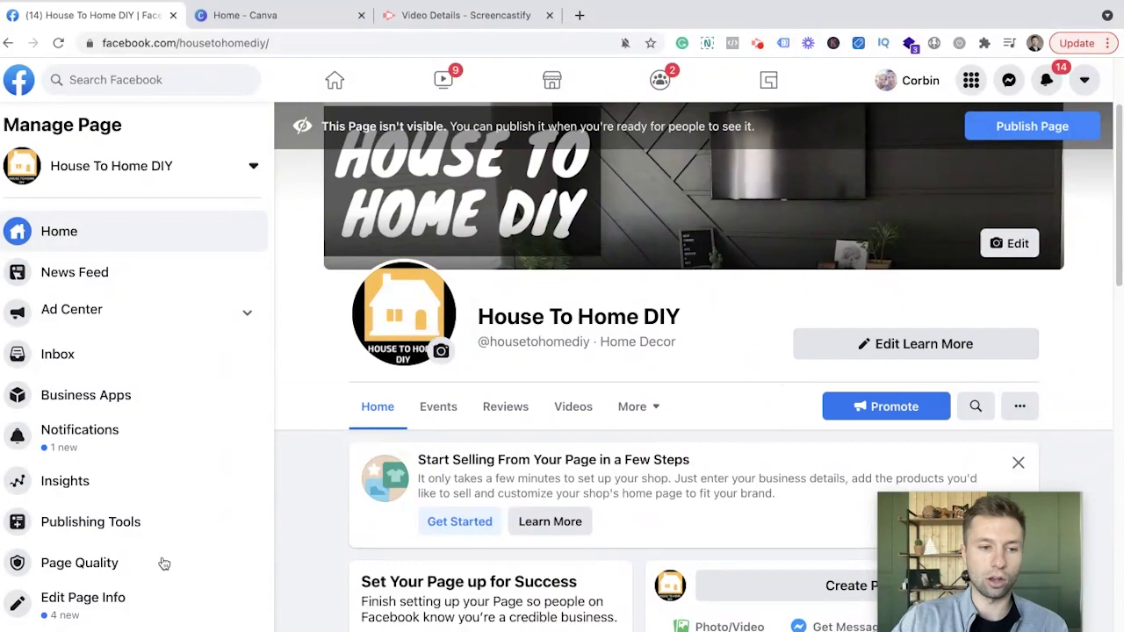
pyautogui.scroll(-5, 507, 478)
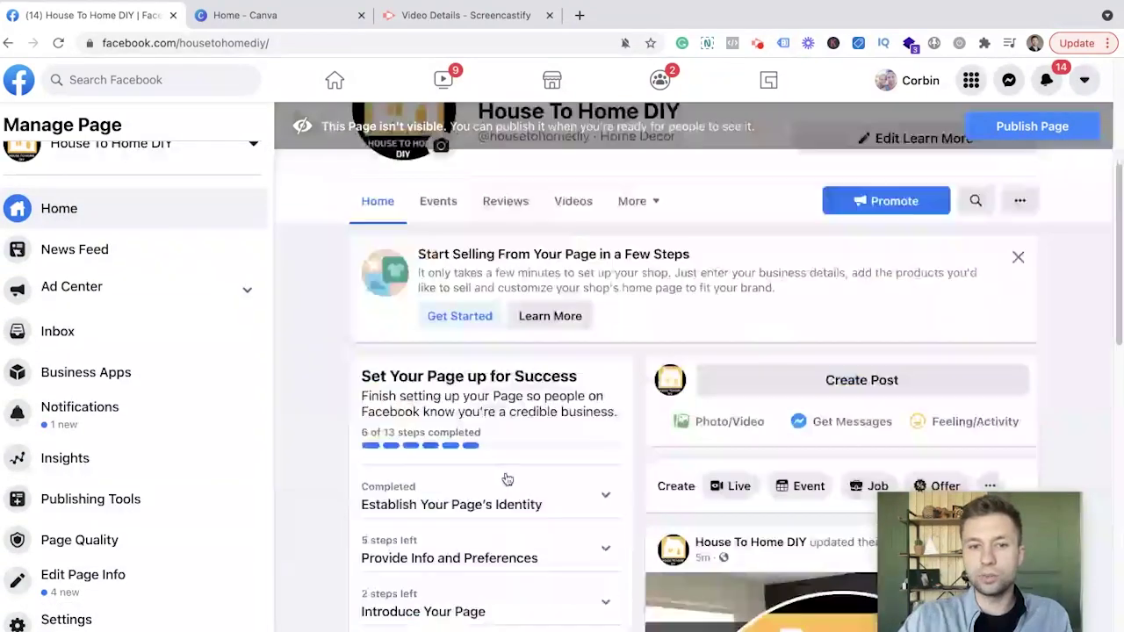
pyautogui.scroll(-10, 506, 478)
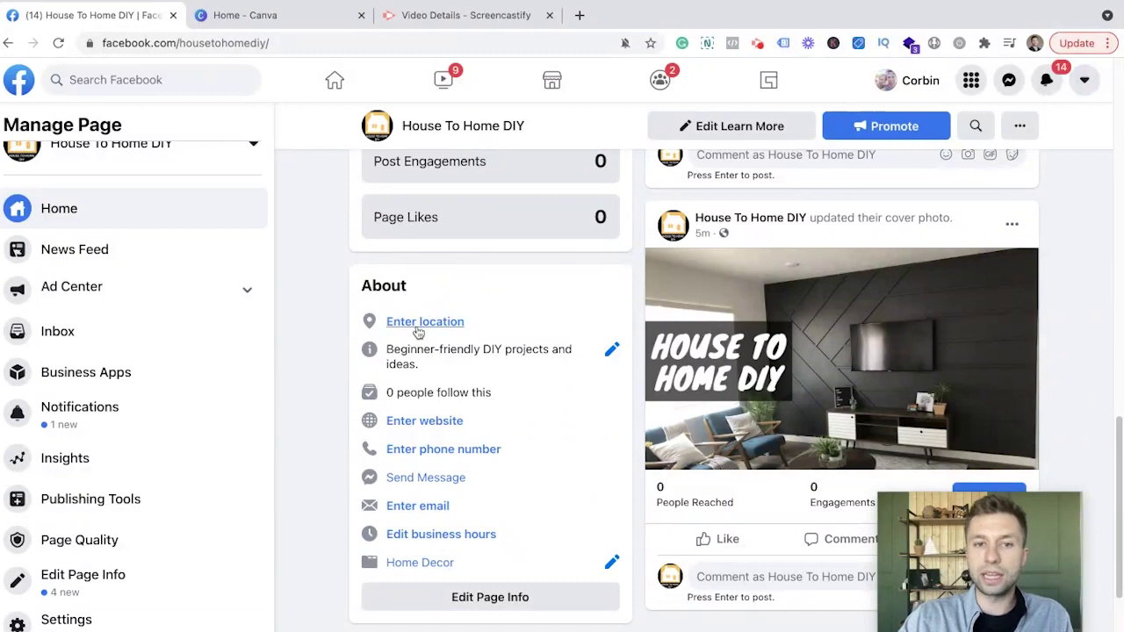
pyautogui.click(408, 423)
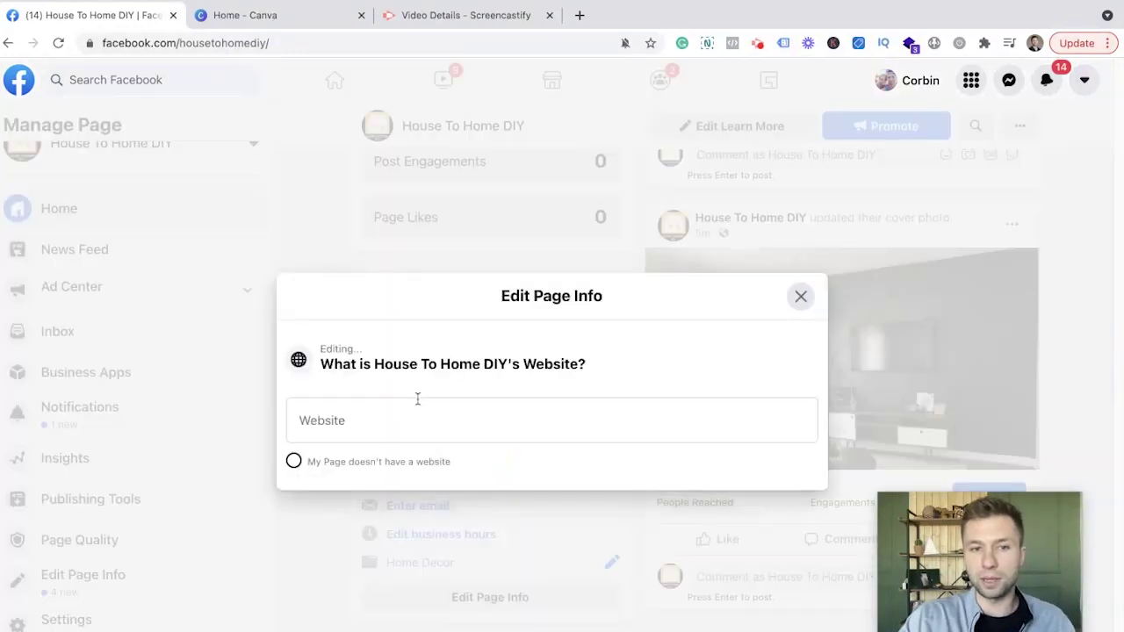
pyautogui.click(415, 403)
pyautogui.write('www.housetohomediy.com')
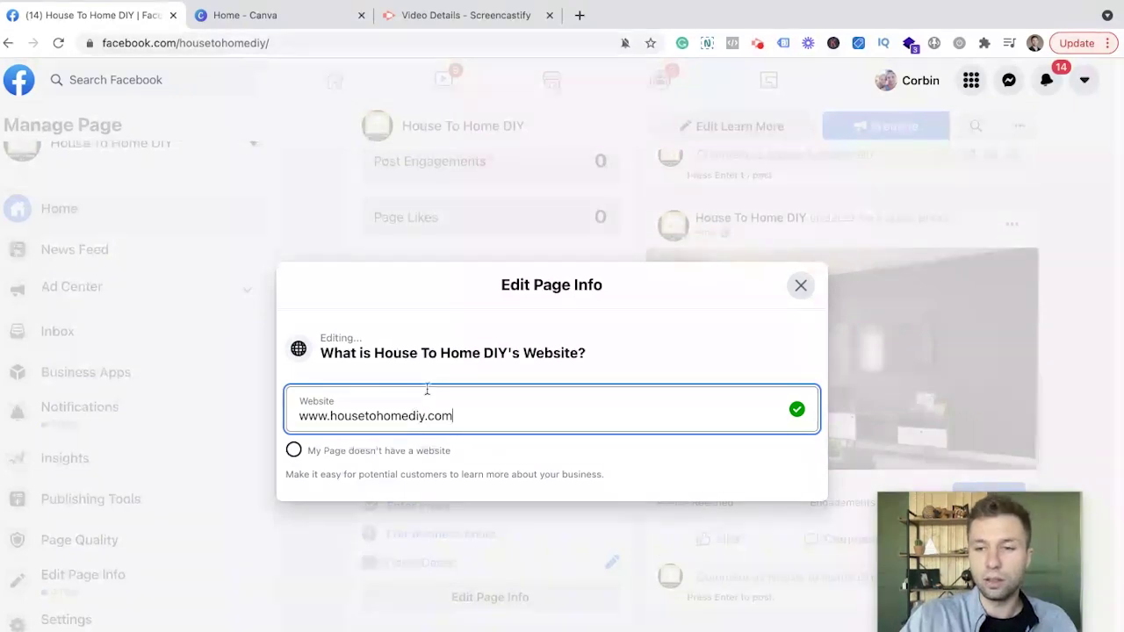
pyautogui.press('Return')
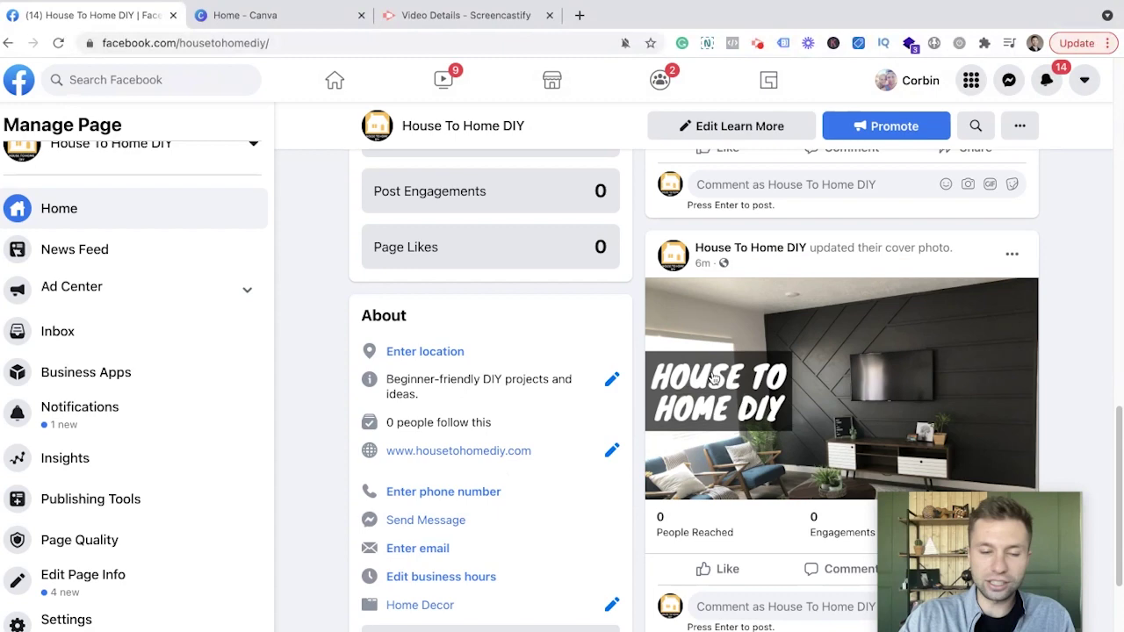
# - Open the business hours editor and close it without changes
pyautogui.click(439, 576)
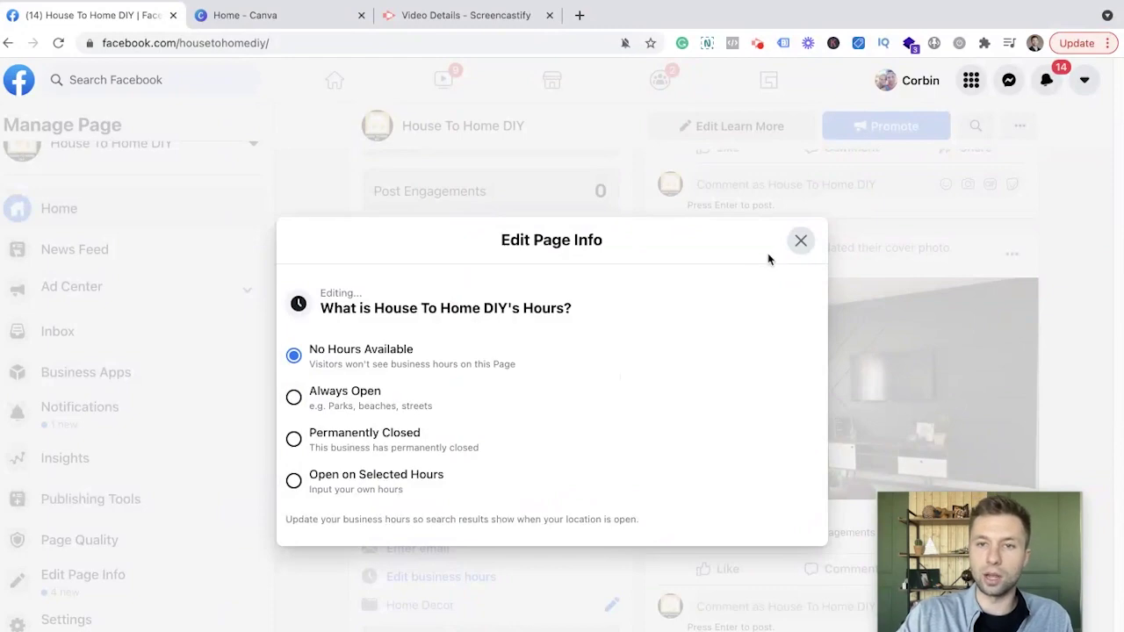
pyautogui.click(799, 240)
pyautogui.scroll(-2, 622, 452)
pyautogui.scroll(10, 621, 452)
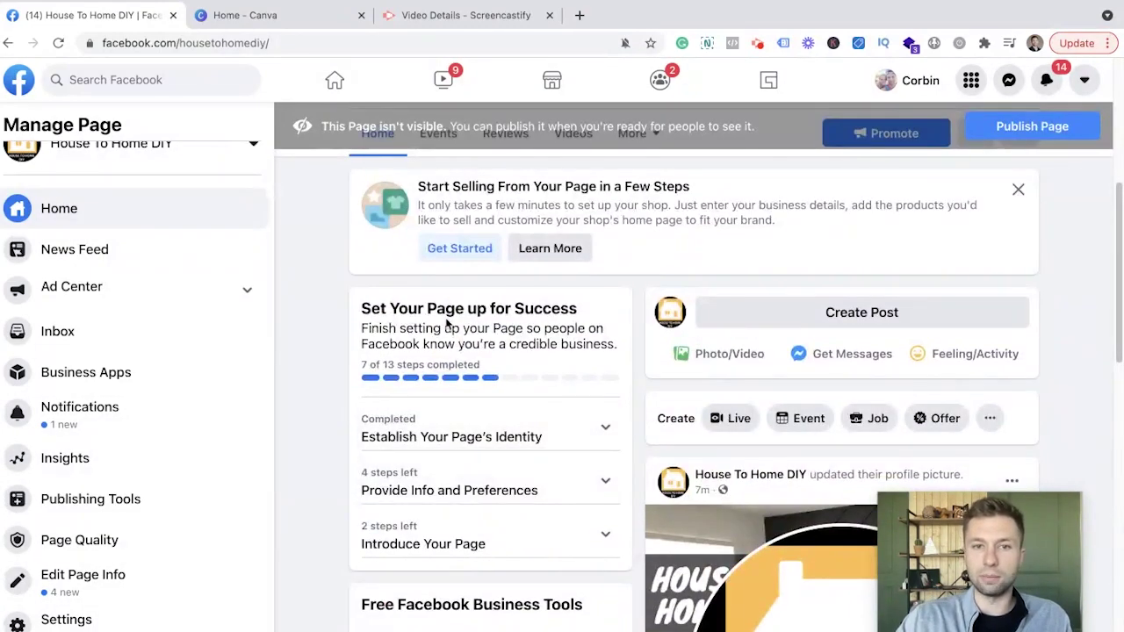
# - Expand the 'Establish Your Page's Identity', 'Provide Info and Preferences' and 'Introduce Your Page' checklist sections
pyautogui.click(560, 438)
pyautogui.scroll(-1, 560, 438)
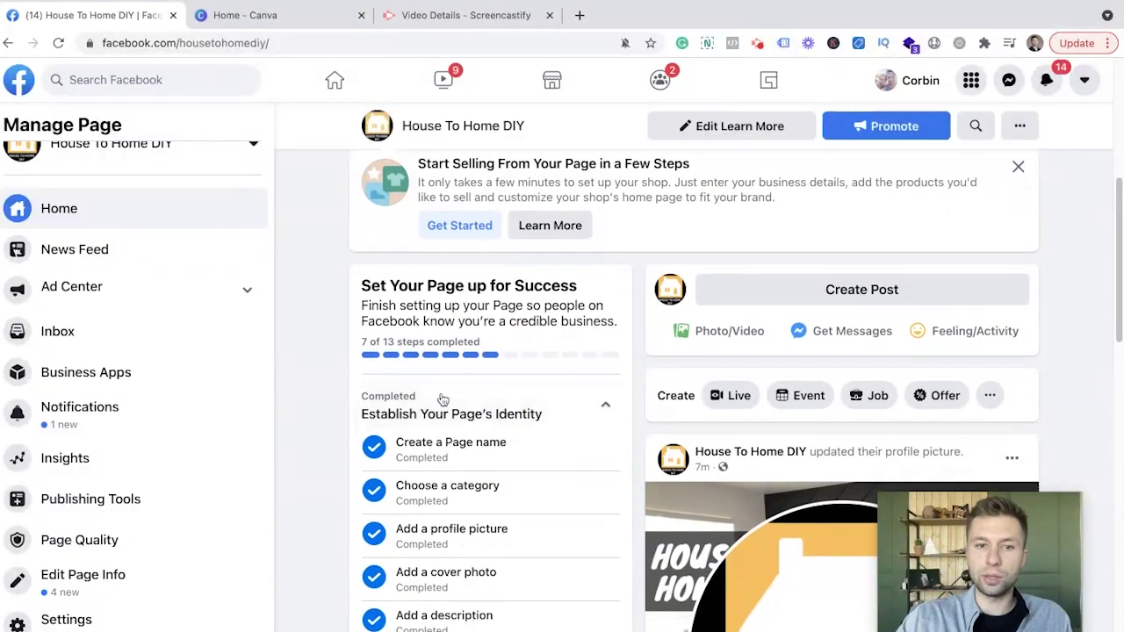
pyautogui.scroll(-4, 526, 421)
pyautogui.click(569, 400)
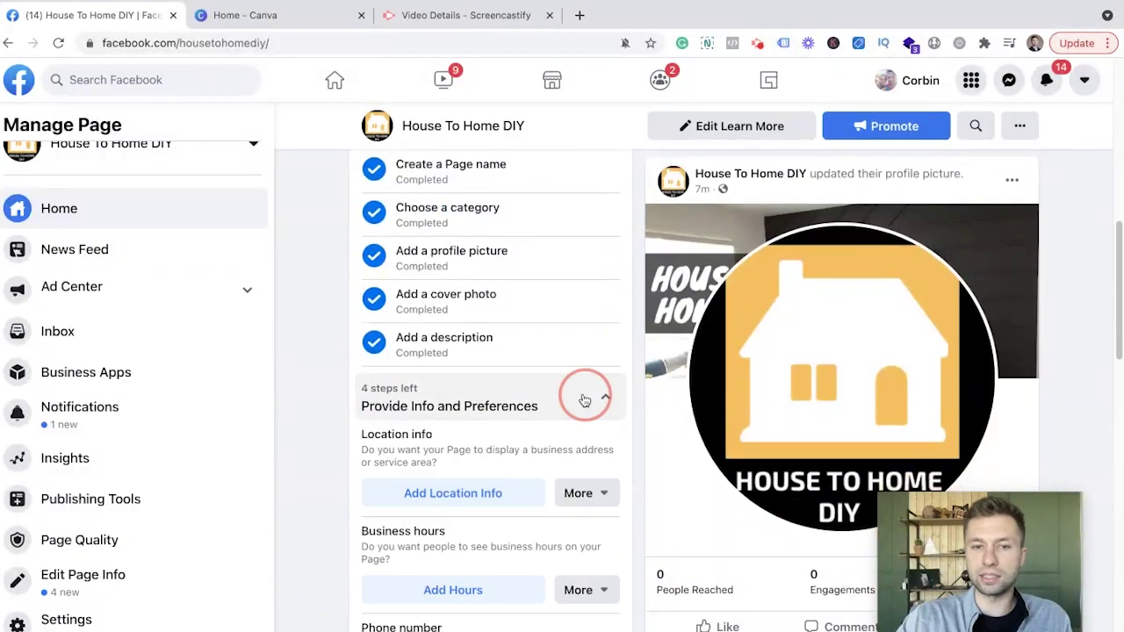
pyautogui.scroll(-3, 459, 483)
pyautogui.scroll(-3, 451, 553)
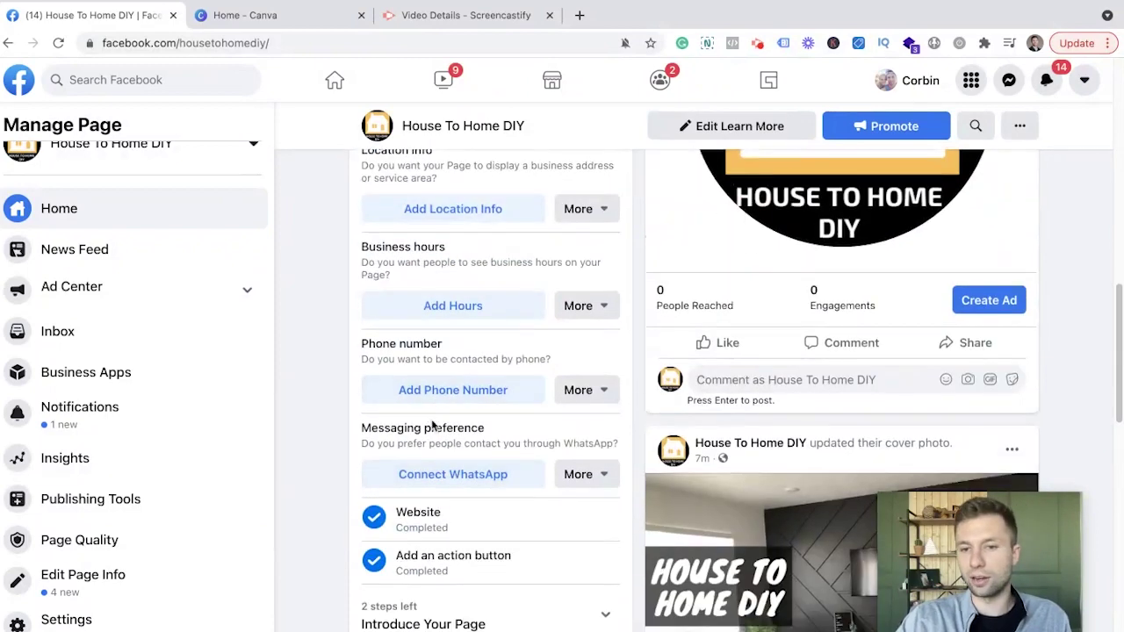
pyautogui.scroll(-3, 492, 439)
pyautogui.click(533, 475)
pyautogui.scroll(-5, 459, 421)
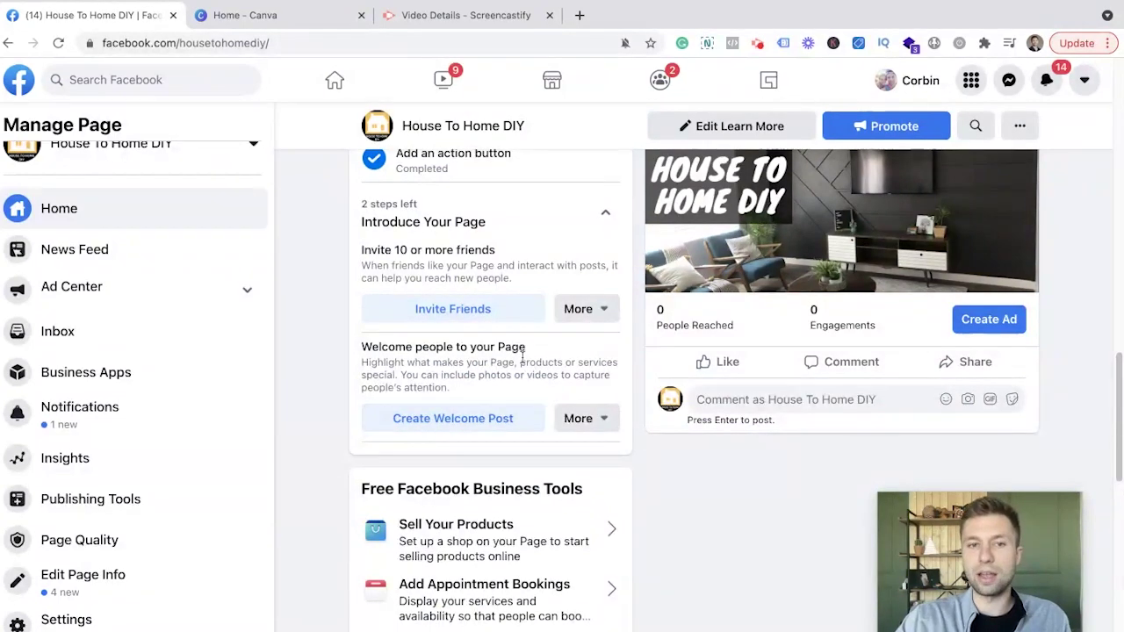
pyautogui.scroll(2, 491, 323)
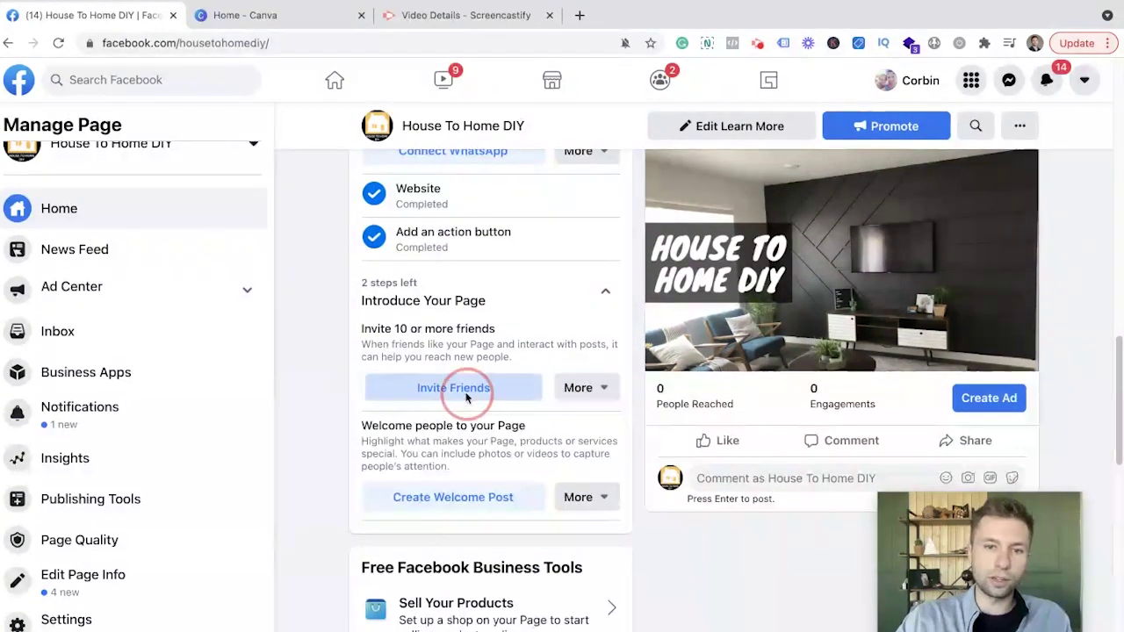
# - Invite one chosen friend to like the page and check the 'Invite 10 or more friends' step
pyautogui.click(401, 389)
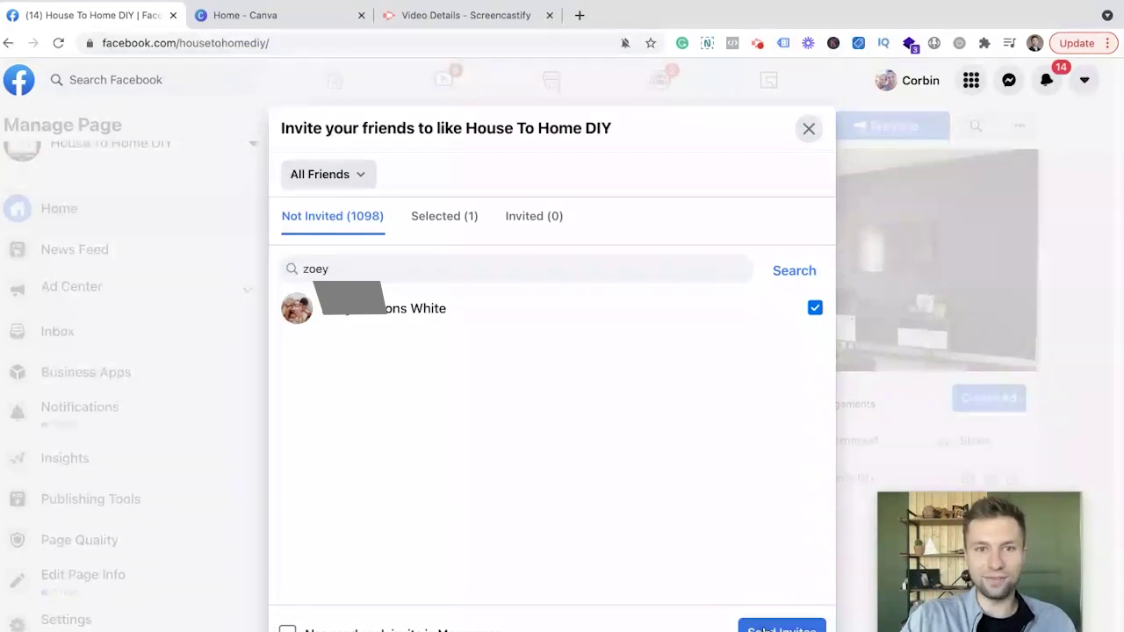
pyautogui.click(768, 627)
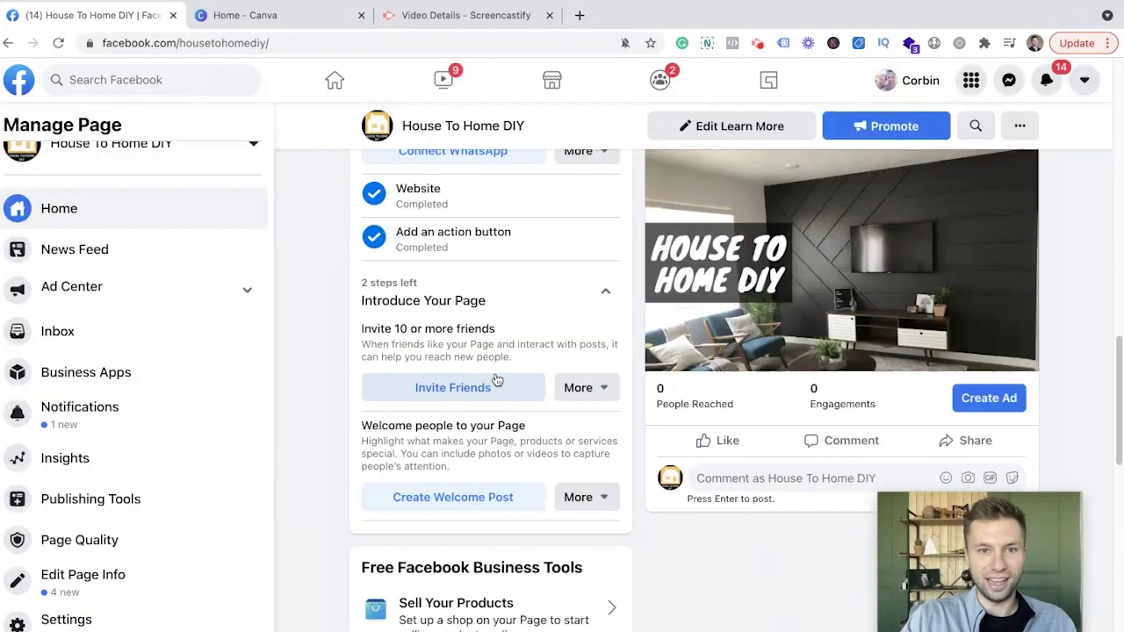
pyautogui.scroll(-1, 496, 380)
pyautogui.moveTo(361, 326); pyautogui.dragTo(543, 325)
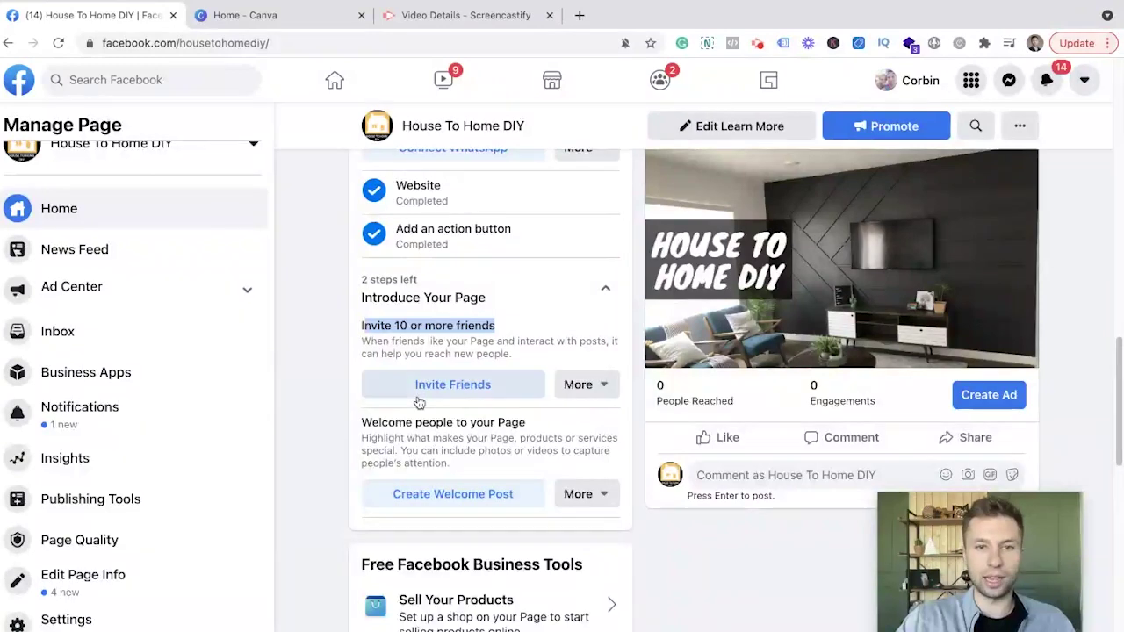
pyautogui.scroll(3, 422, 399)
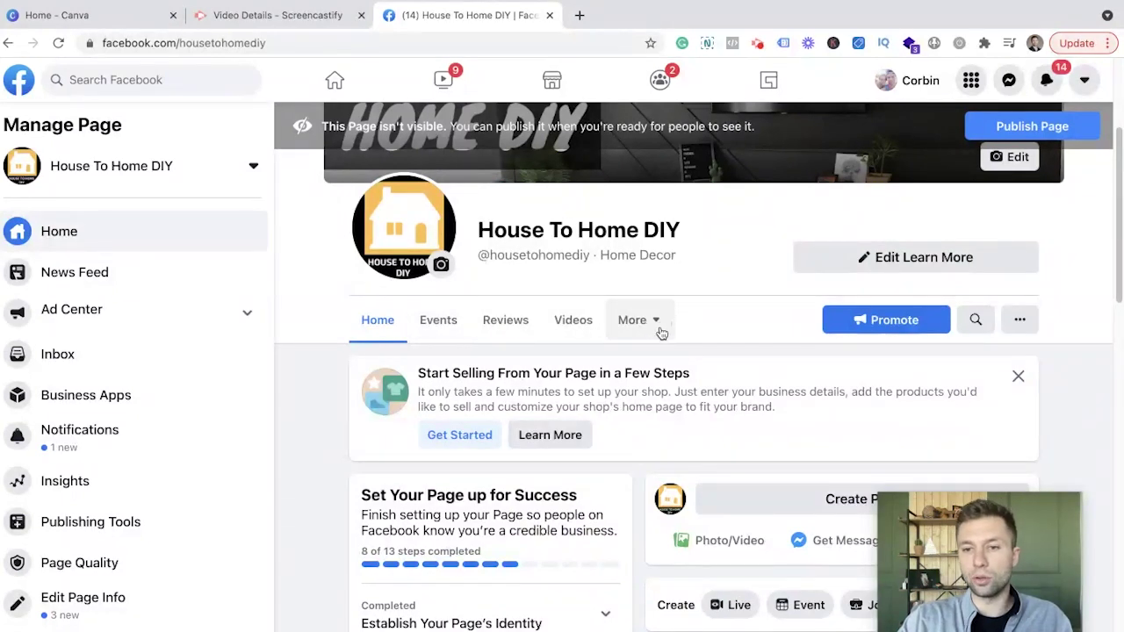
# - Switch on the Jobs tab in Settings > Templates and Tabs, then return to the page
pyautogui.scroll(-1, 186, 474)
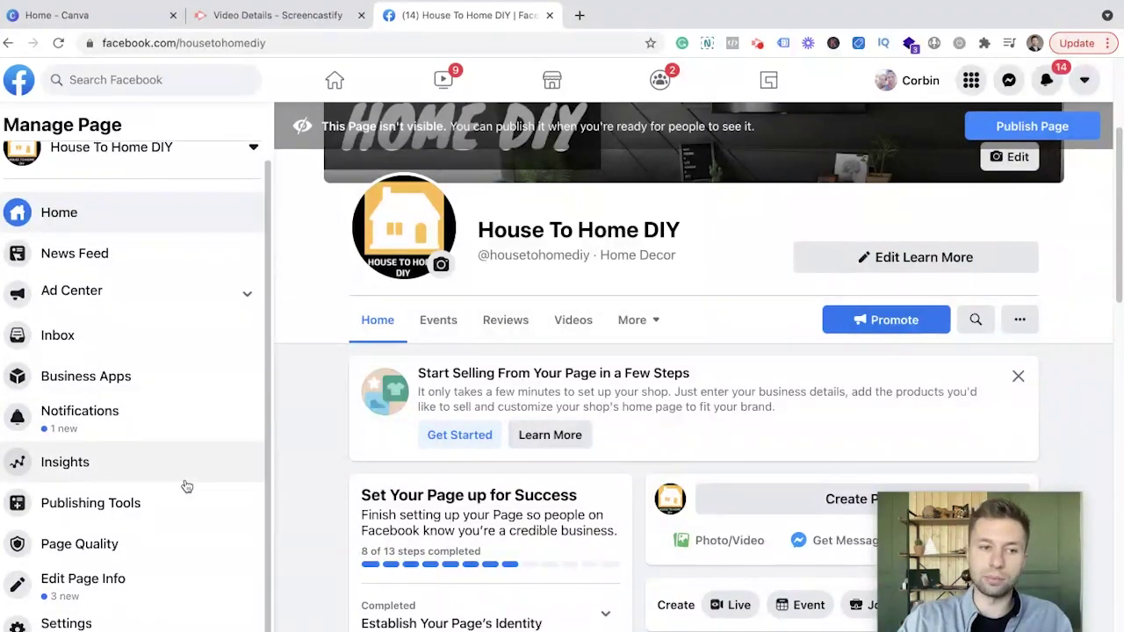
pyautogui.click(77, 622)
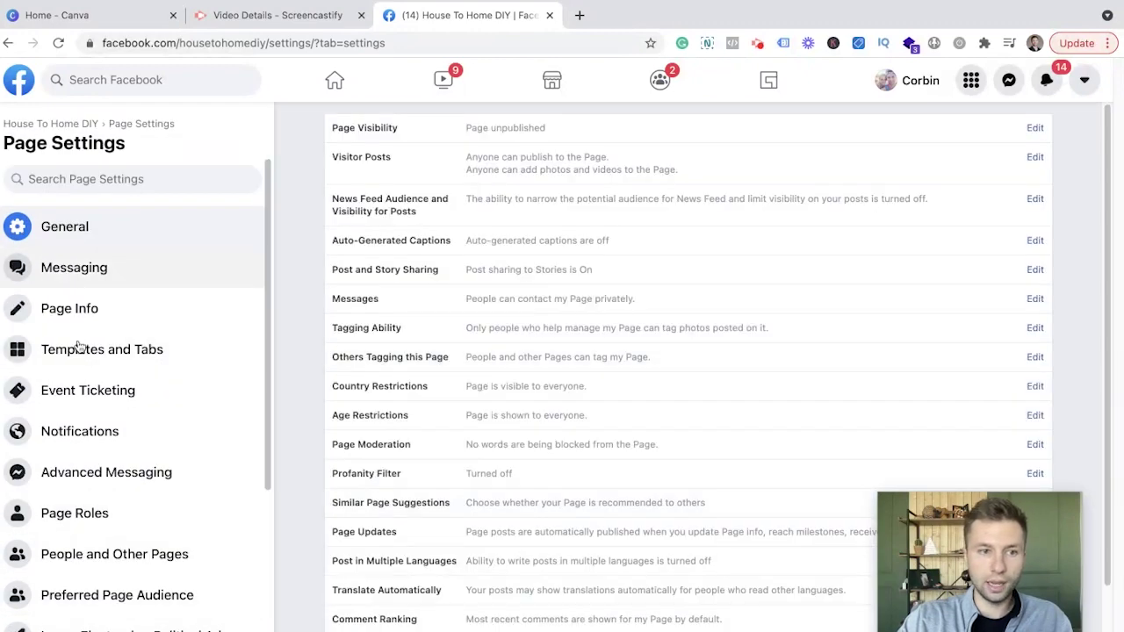
pyautogui.click(91, 349)
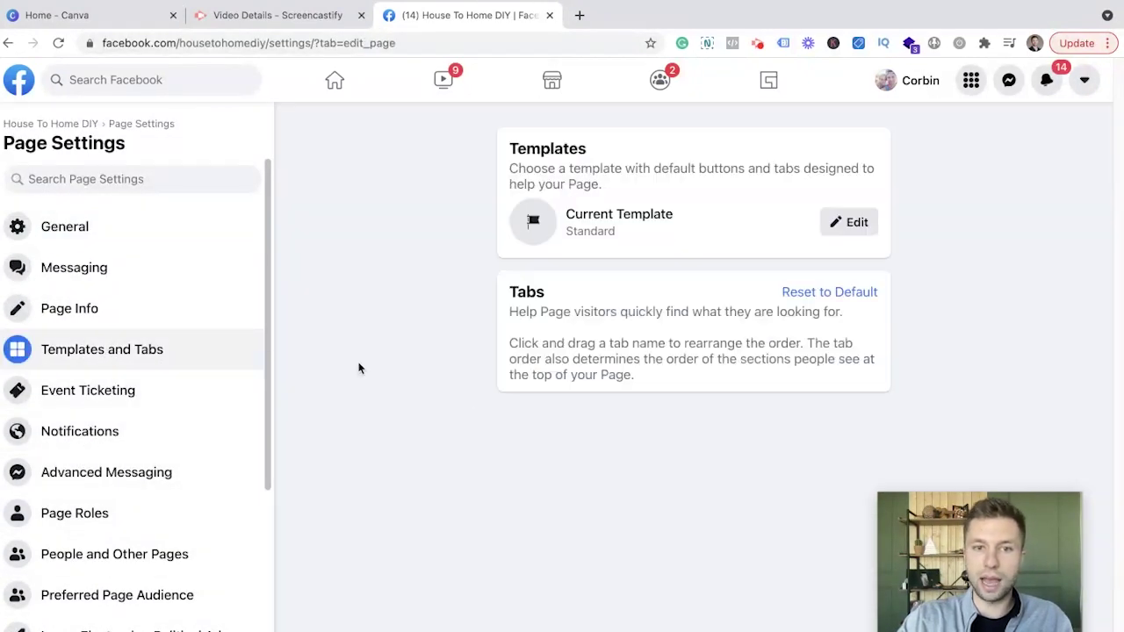
pyautogui.scroll(-3, 632, 337)
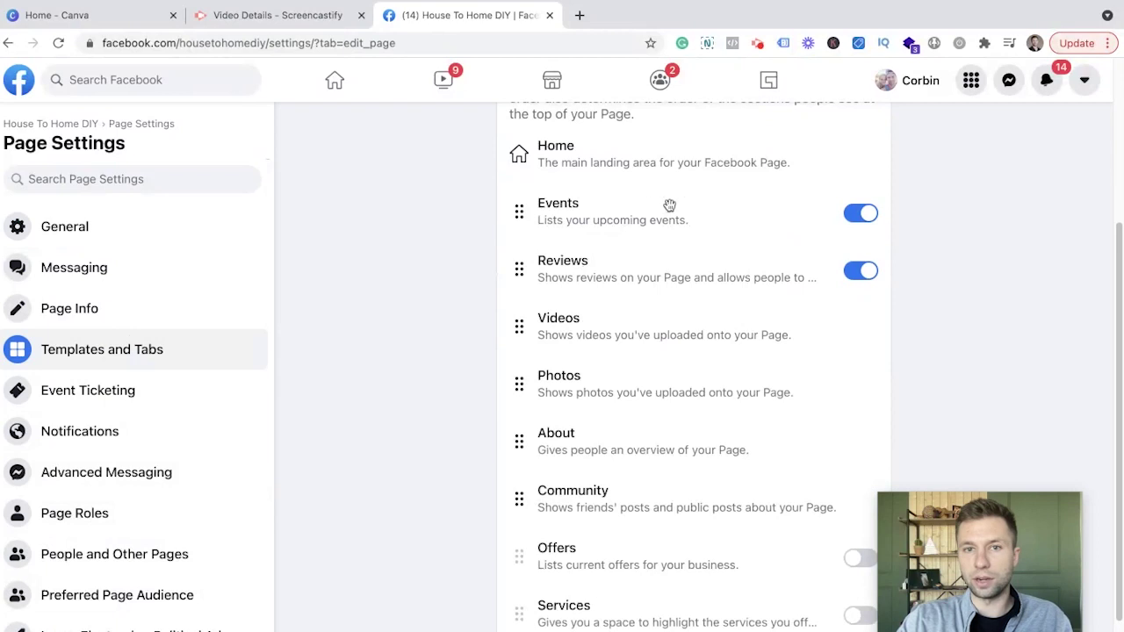
pyautogui.scroll(-2, 774, 338)
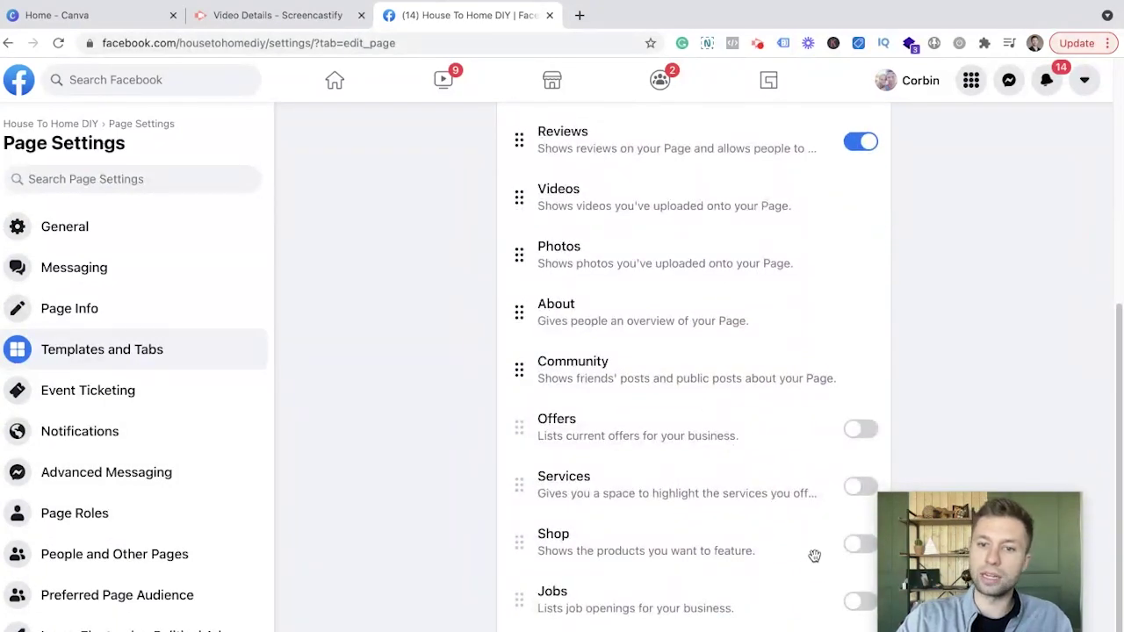
pyautogui.click(854, 604)
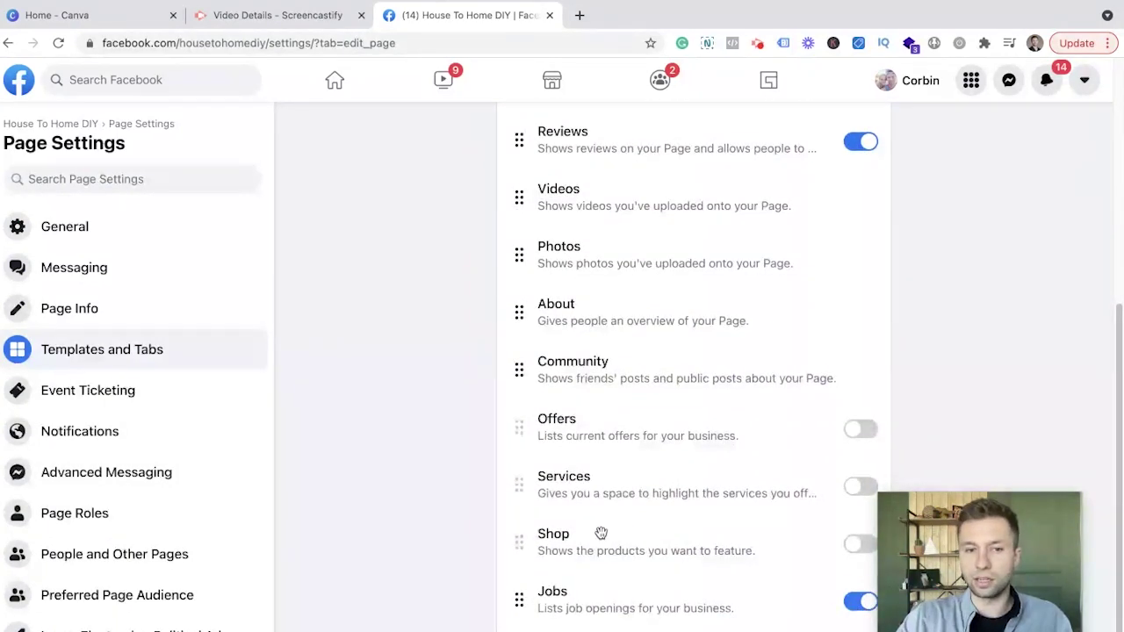
pyautogui.click(70, 124)
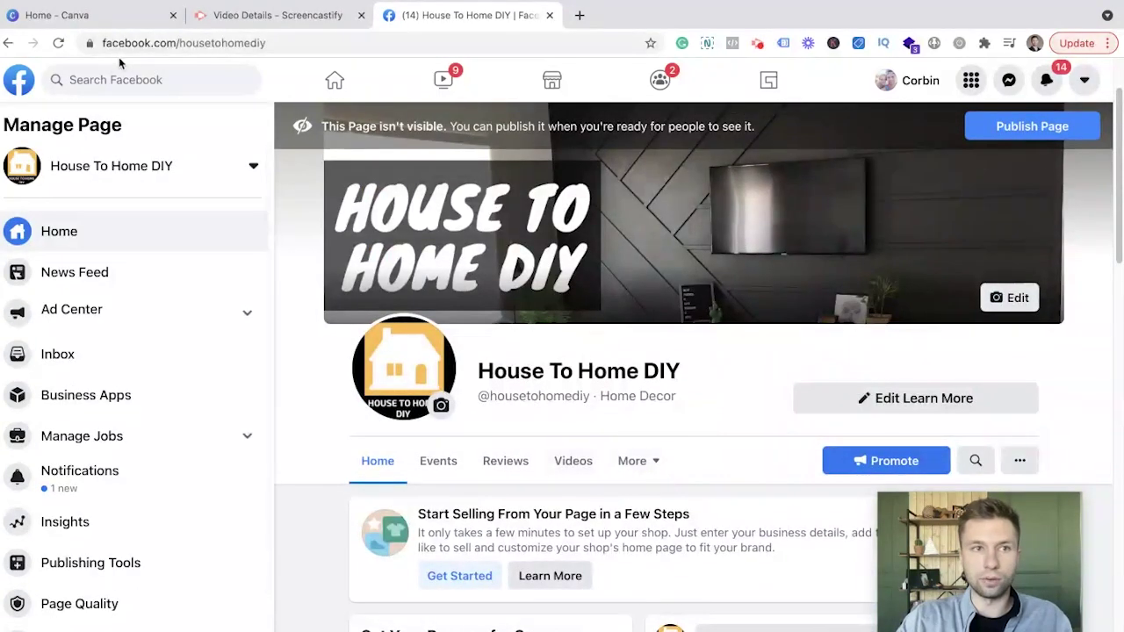
pyautogui.click(58, 43)
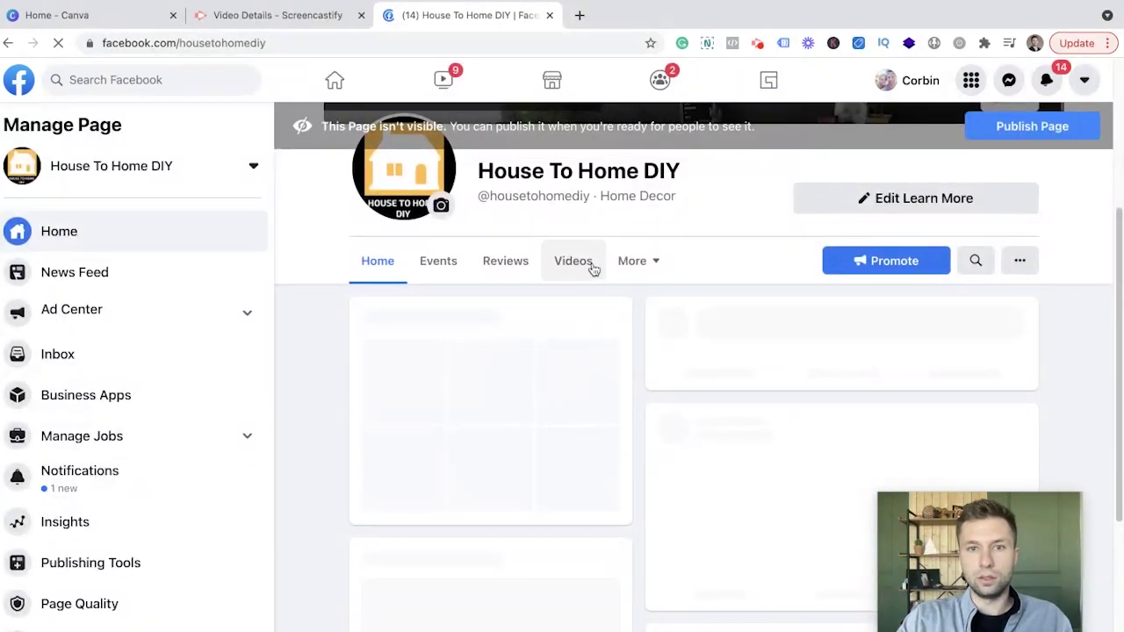
pyautogui.click(665, 261)
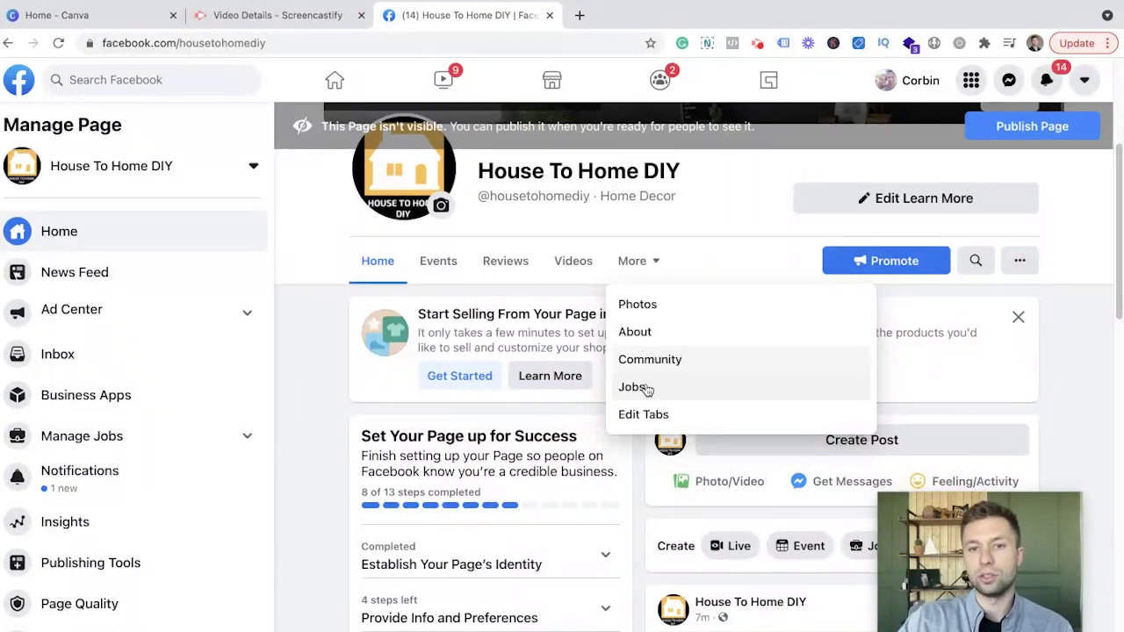
pyautogui.click(324, 336)
pyautogui.scroll(-2, 711, 427)
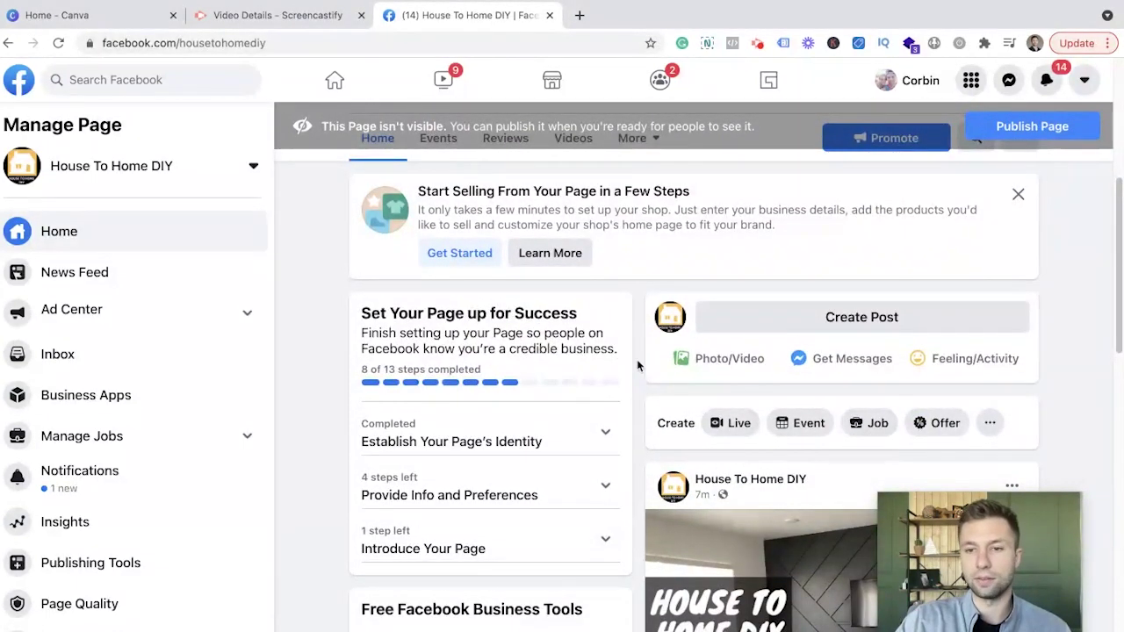
pyautogui.scroll(1, 609, 375)
pyautogui.scroll(-1, 141, 579)
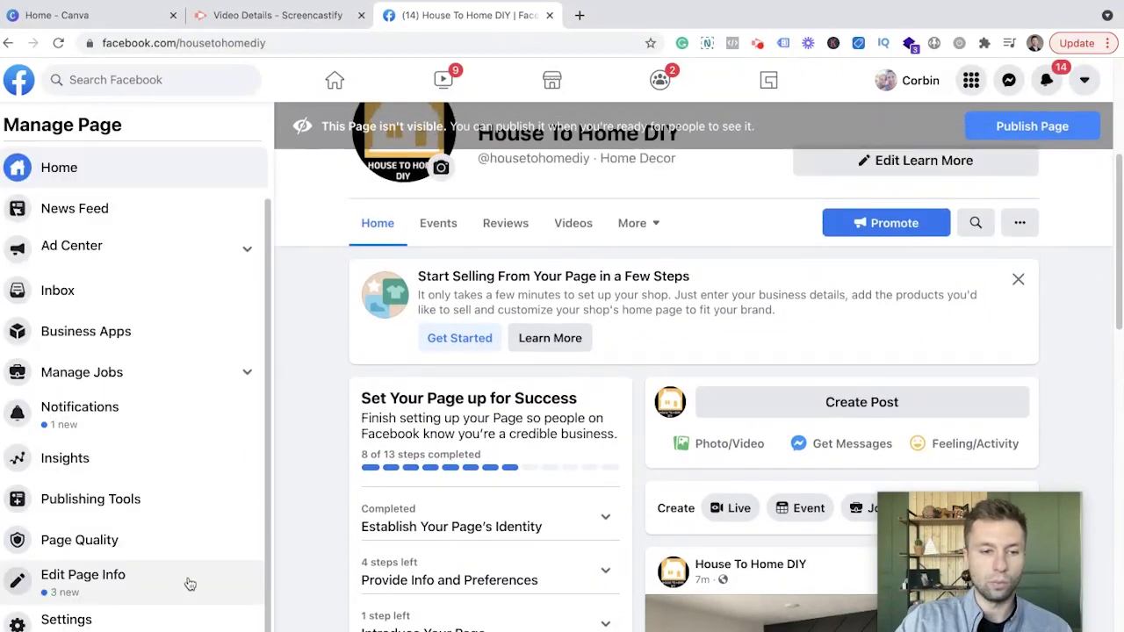
# - View the Connect to Instagram option in the page's Instagram settings, then return home
pyautogui.click(133, 619)
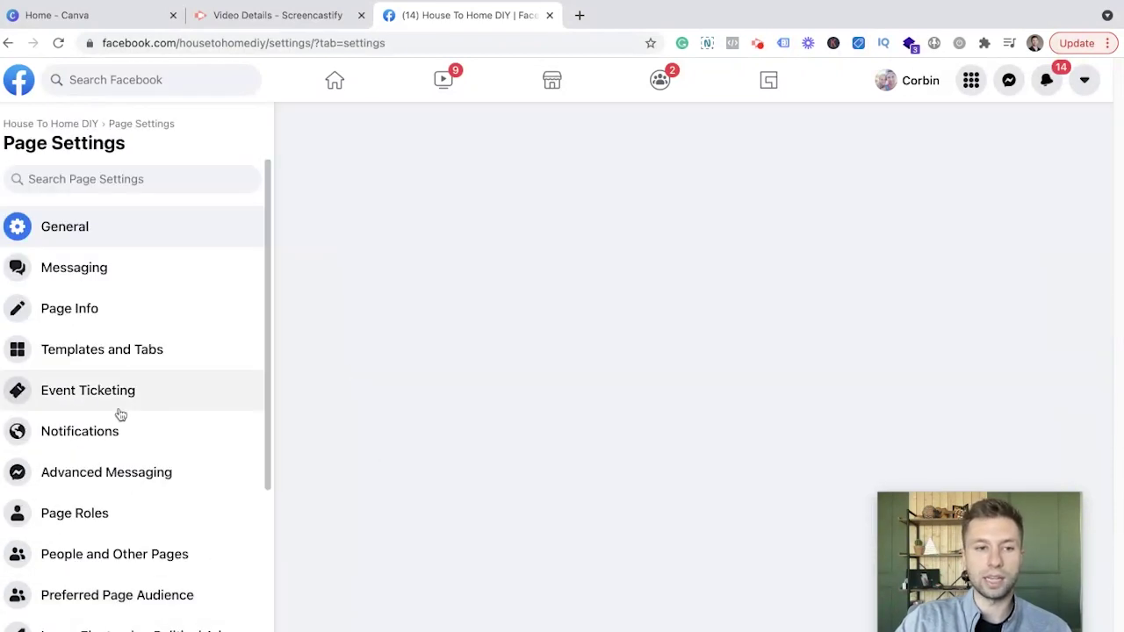
pyautogui.scroll(-3, 116, 412)
pyautogui.scroll(-1, 117, 412)
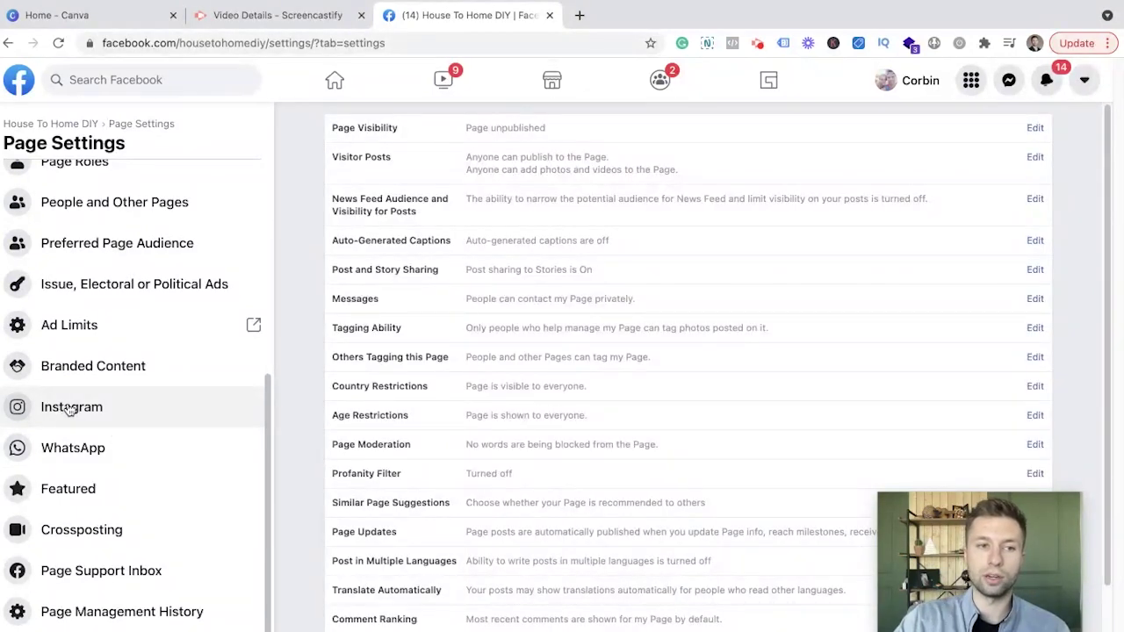
pyautogui.click(70, 409)
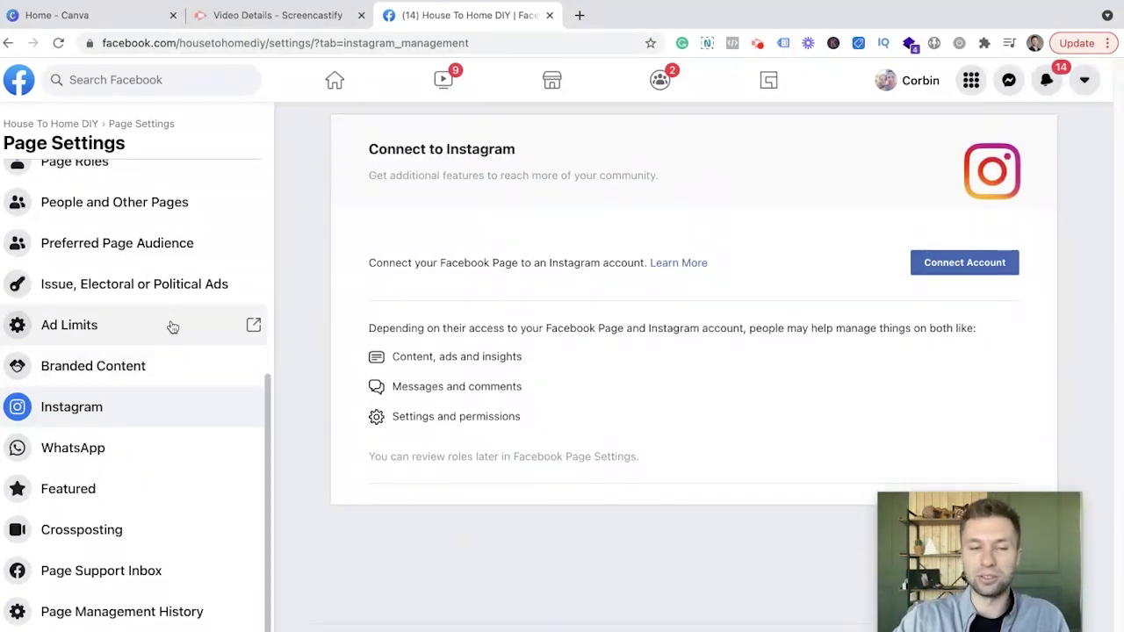
pyautogui.scroll(5, 176, 316)
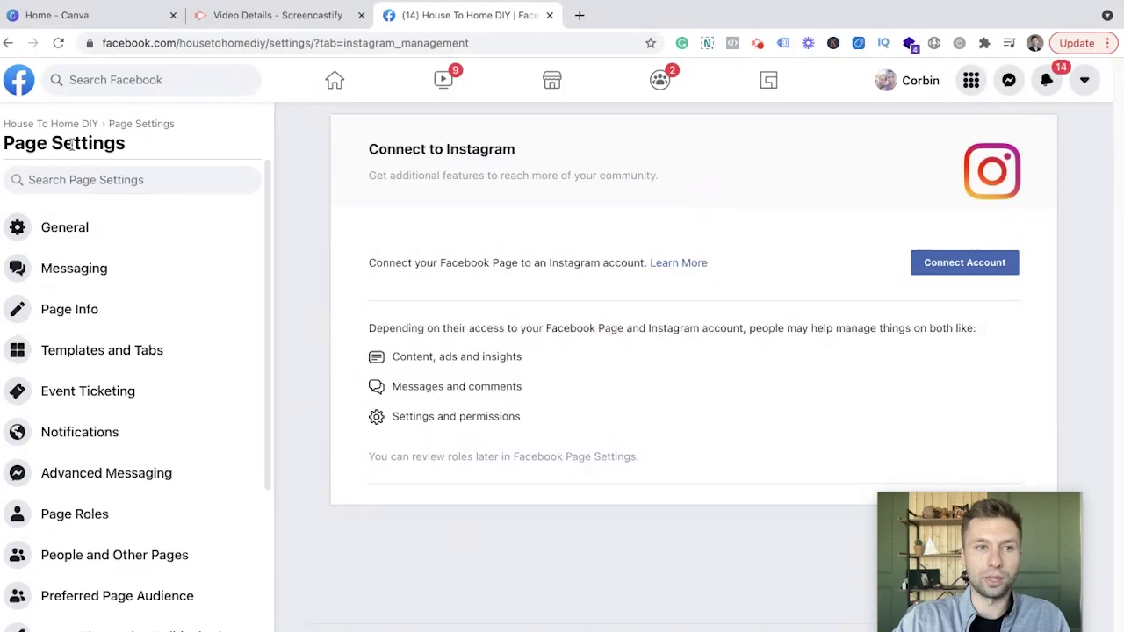
pyautogui.click(43, 123)
# - Start a new page post with the caption 'Bedroom Accent Wall'
pyautogui.scroll(-3, 592, 347)
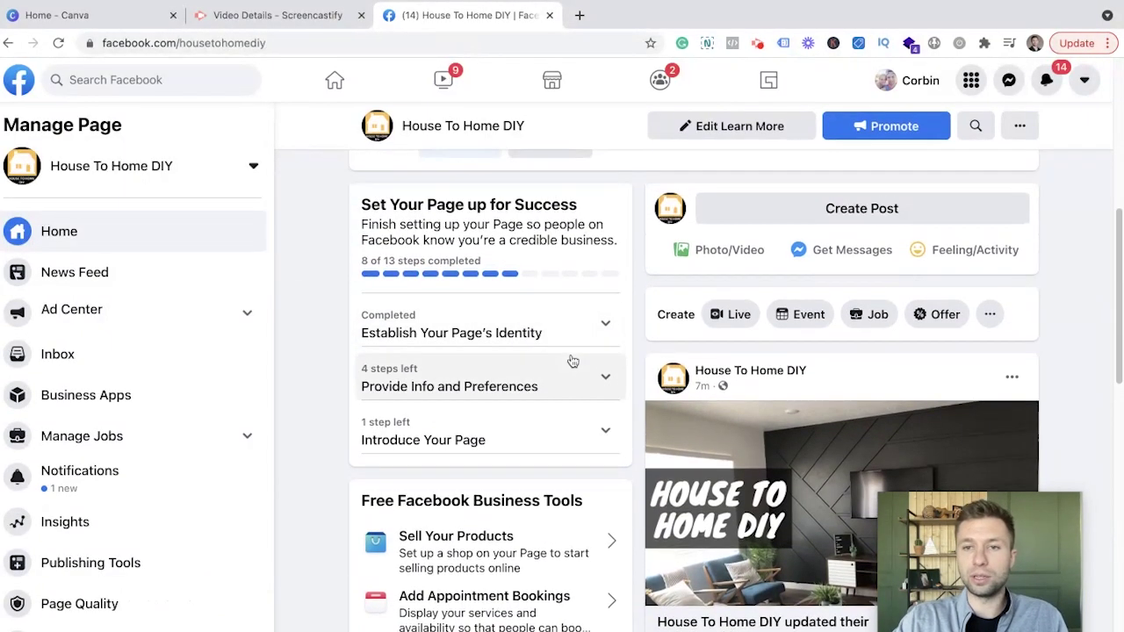
pyautogui.scroll(1, 606, 342)
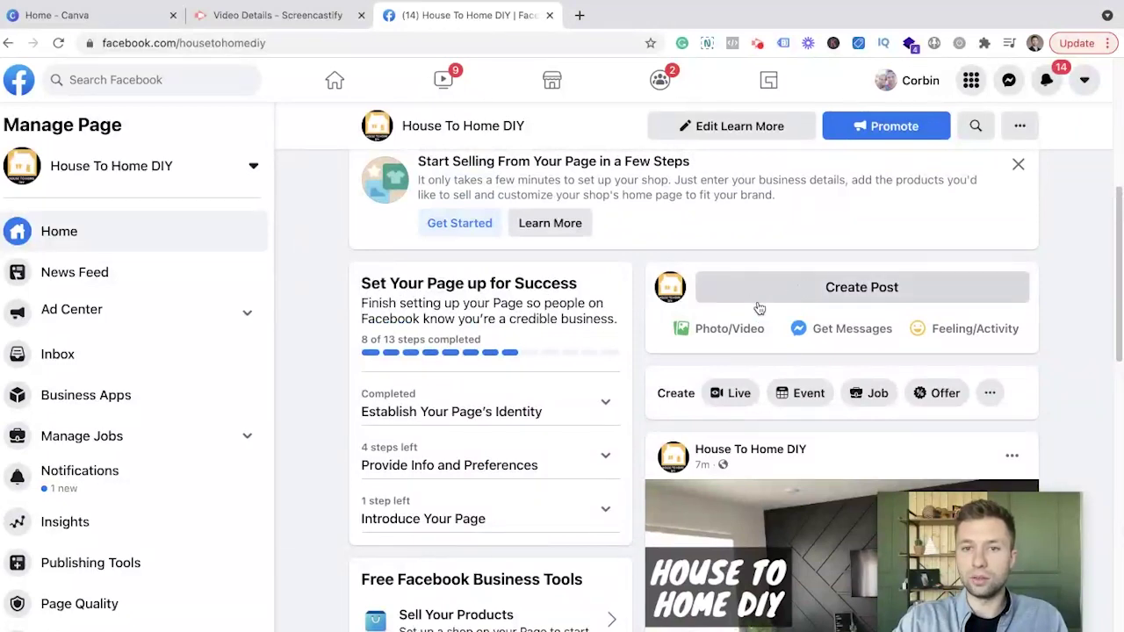
pyautogui.click(799, 285)
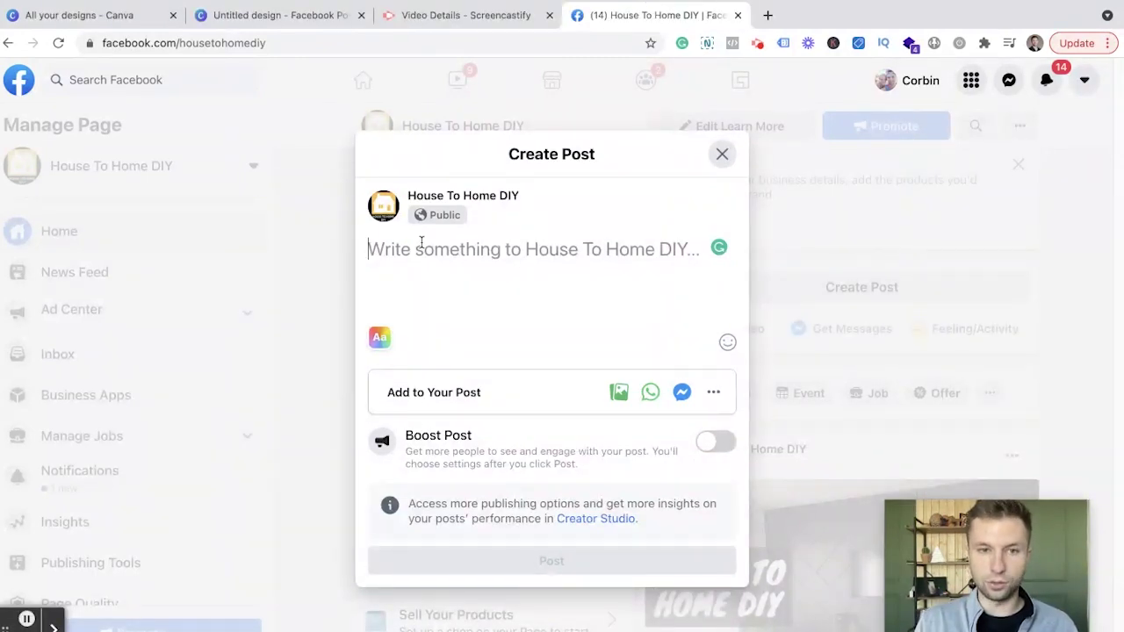
pyautogui.write('B')
pyautogui.press('BackSpace')
pyautogui.write('Be')
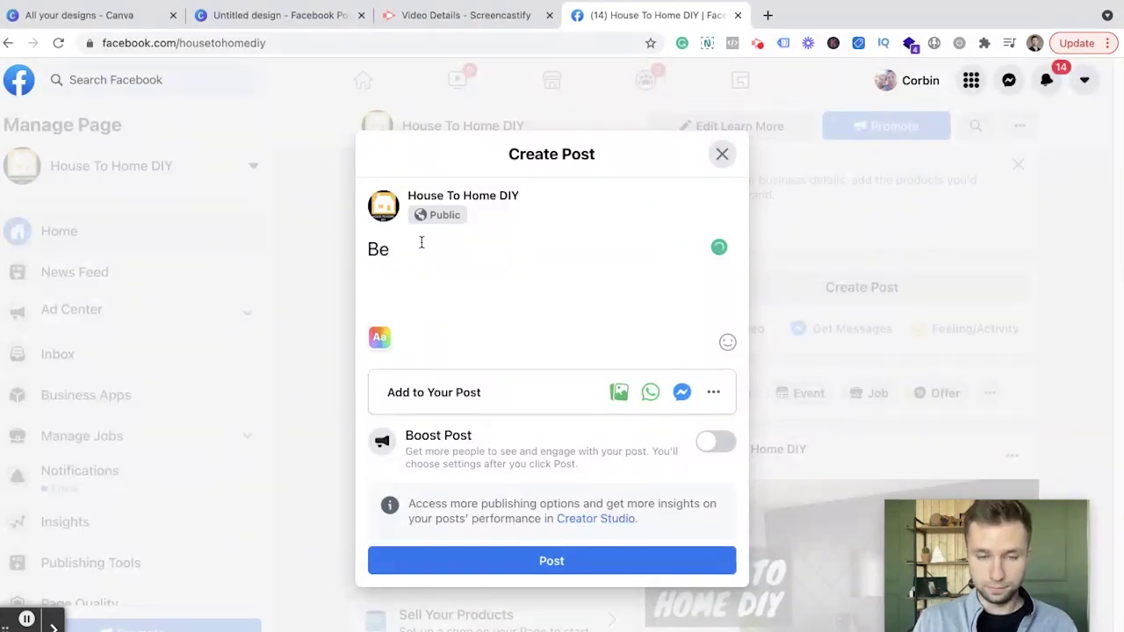
pyautogui.write('droom Make')
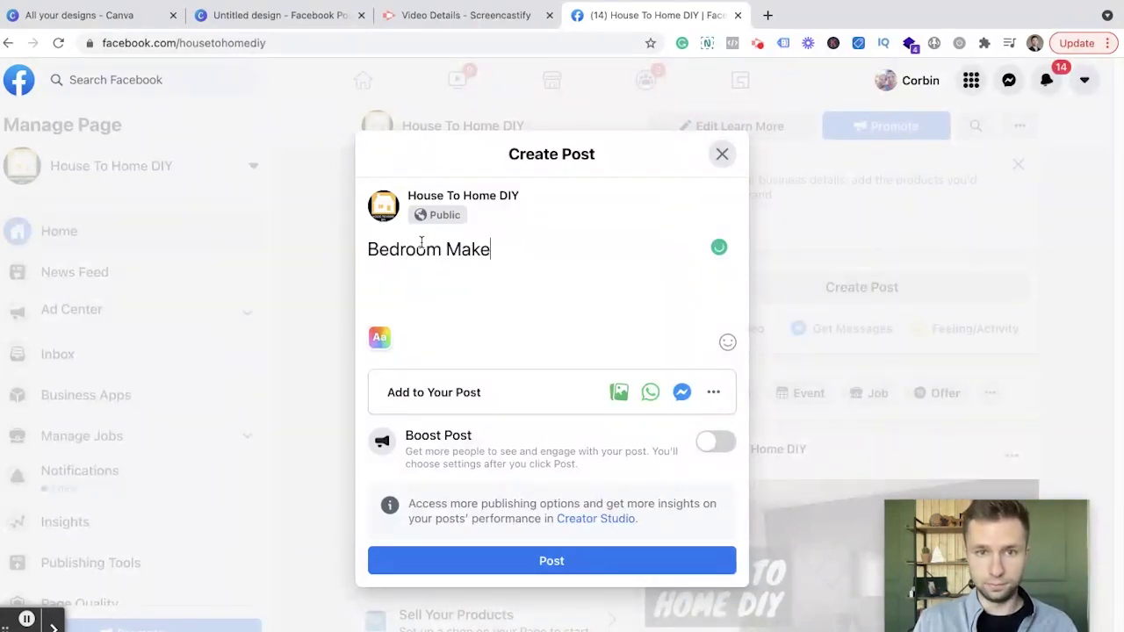
pyautogui.press('BackSpace')
pyautogui.press('BackSpace')
pyautogui.press('BackSpace')
pyautogui.press('BackSpace')
pyautogui.write('Accent ')
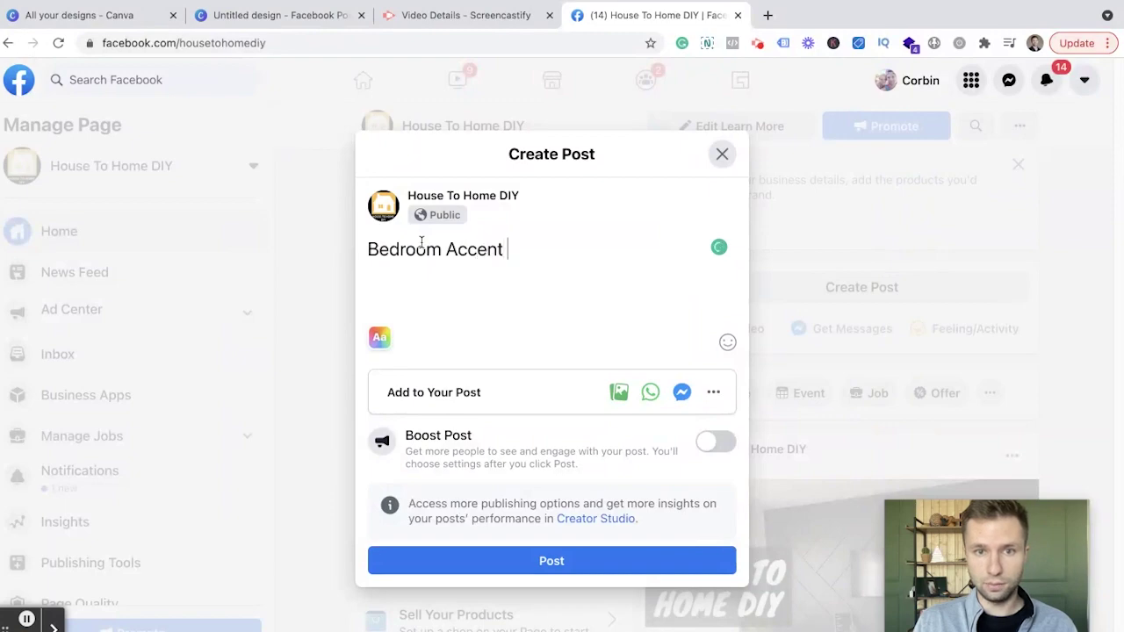
pyautogui.write('Wall')
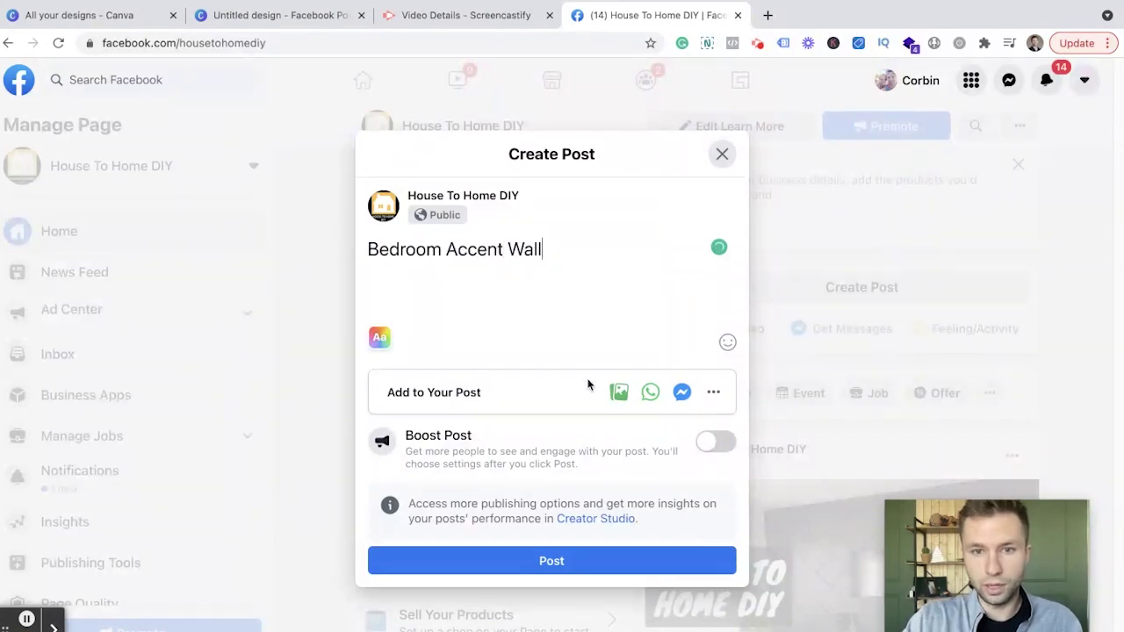
# - Attach the image Untitled design (1).png to the post
pyautogui.click(618, 392)
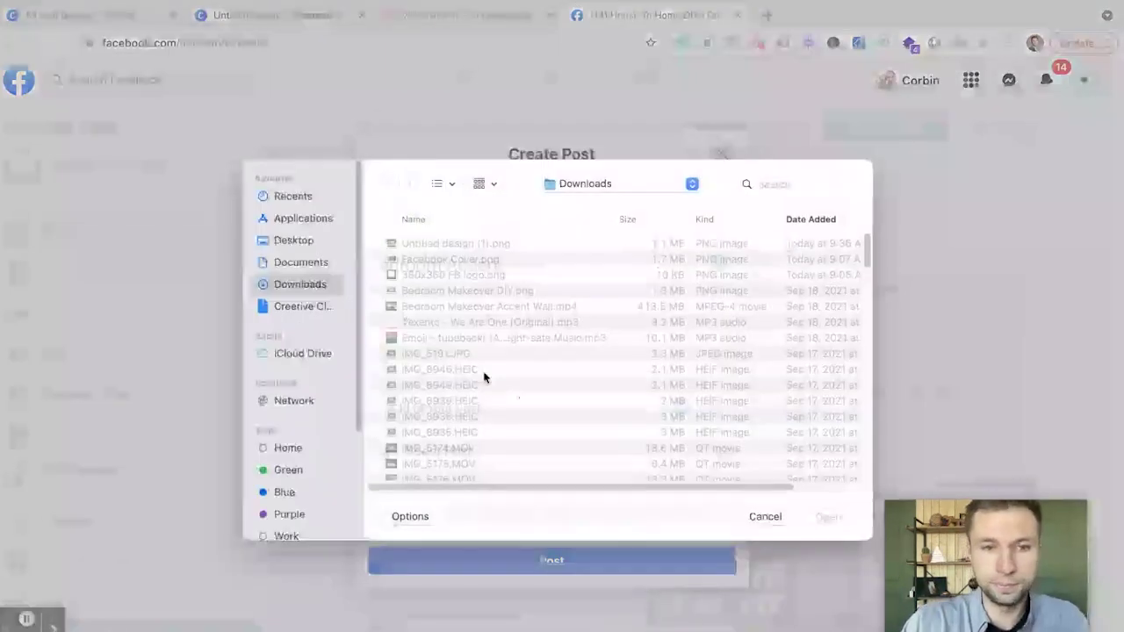
pyautogui.click(454, 251)
pyautogui.click(828, 516)
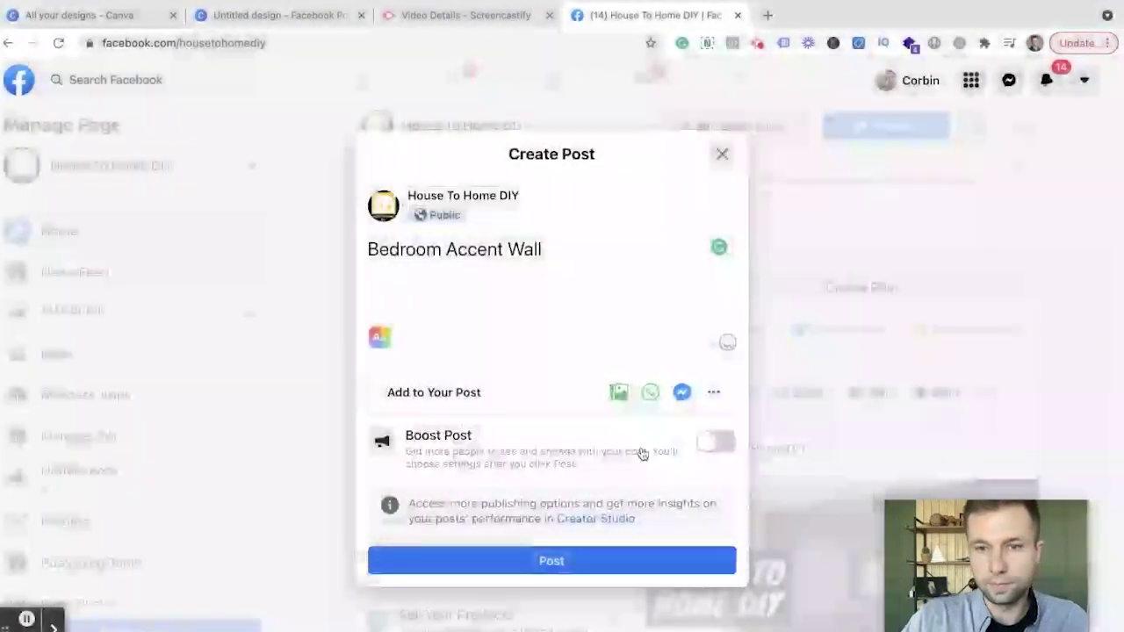
pyautogui.scroll(-1, 562, 312)
pyautogui.scroll(-3, 555, 305)
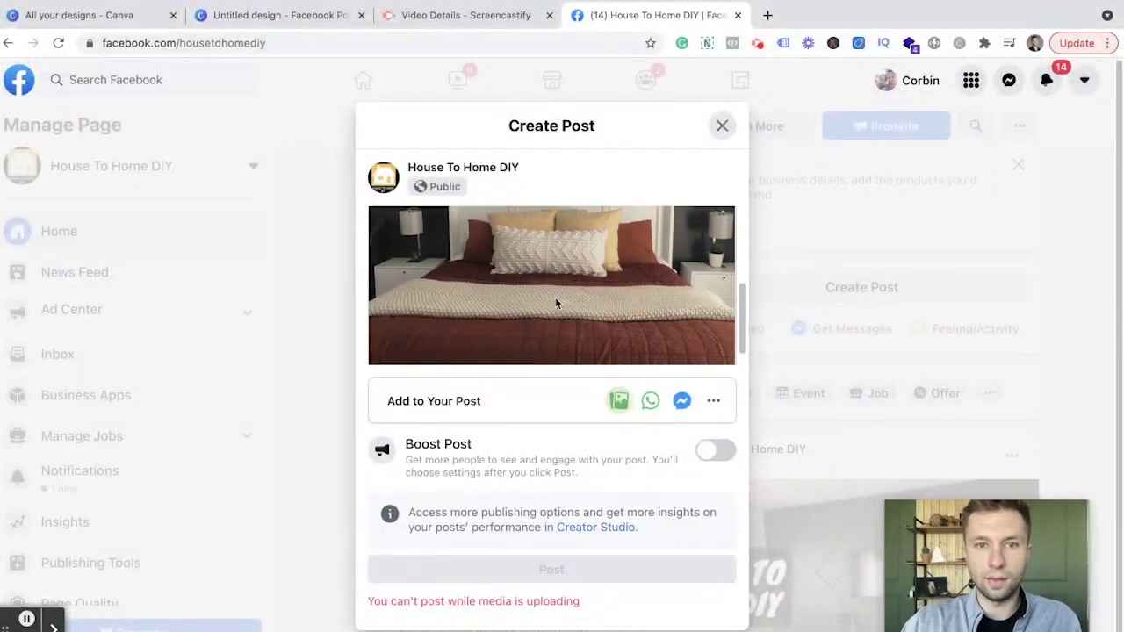
pyautogui.scroll(3, 557, 302)
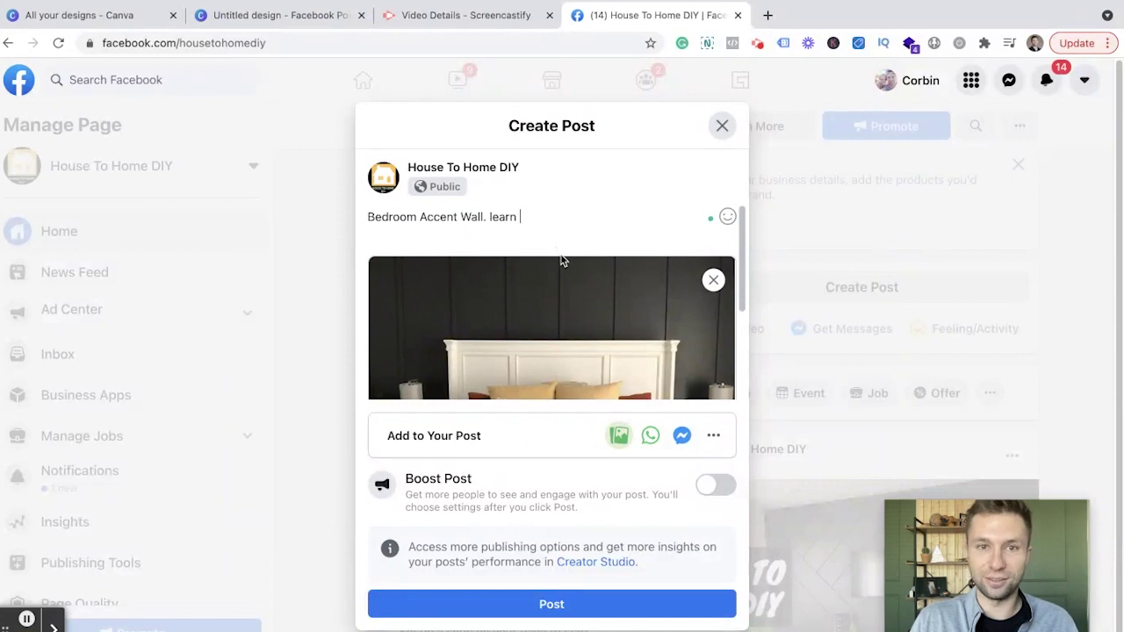
# - Finish the caption with 'Follow for my DIY project ideas.' and publish the post
pyautogui.press('BackSpace')
pyautogui.press('BackSpace')
pyautogui.press('BackSpace')
pyautogui.press('BackSpace')
pyautogui.press('BackSpace')
pyautogui.press('BackSpace')
pyautogui.write('F')
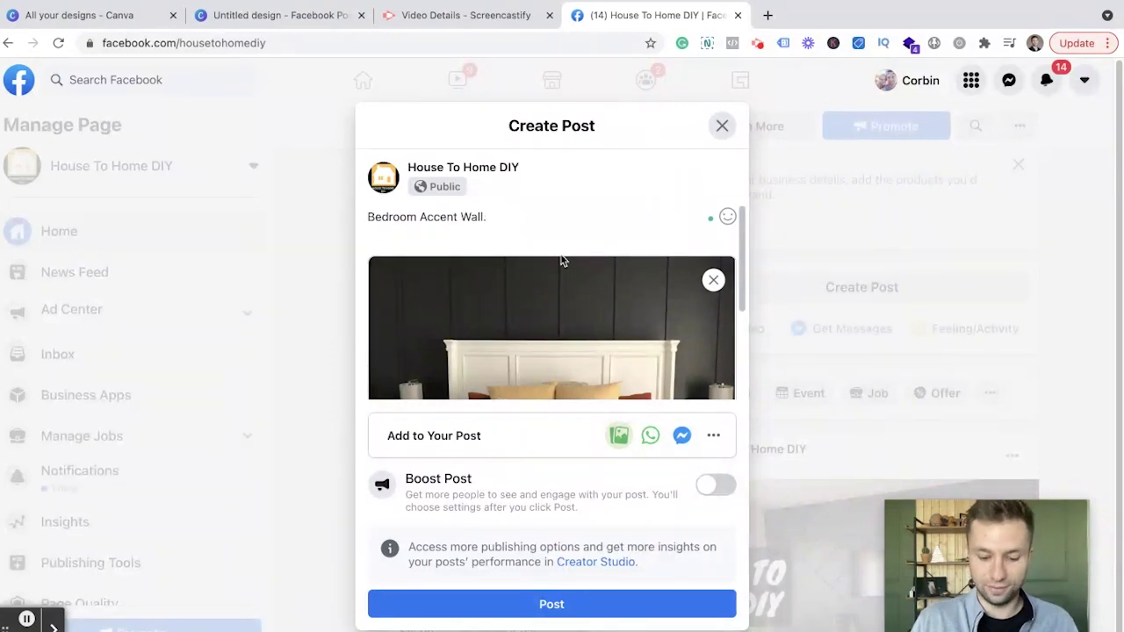
pyautogui.write('ollow for my DIY')
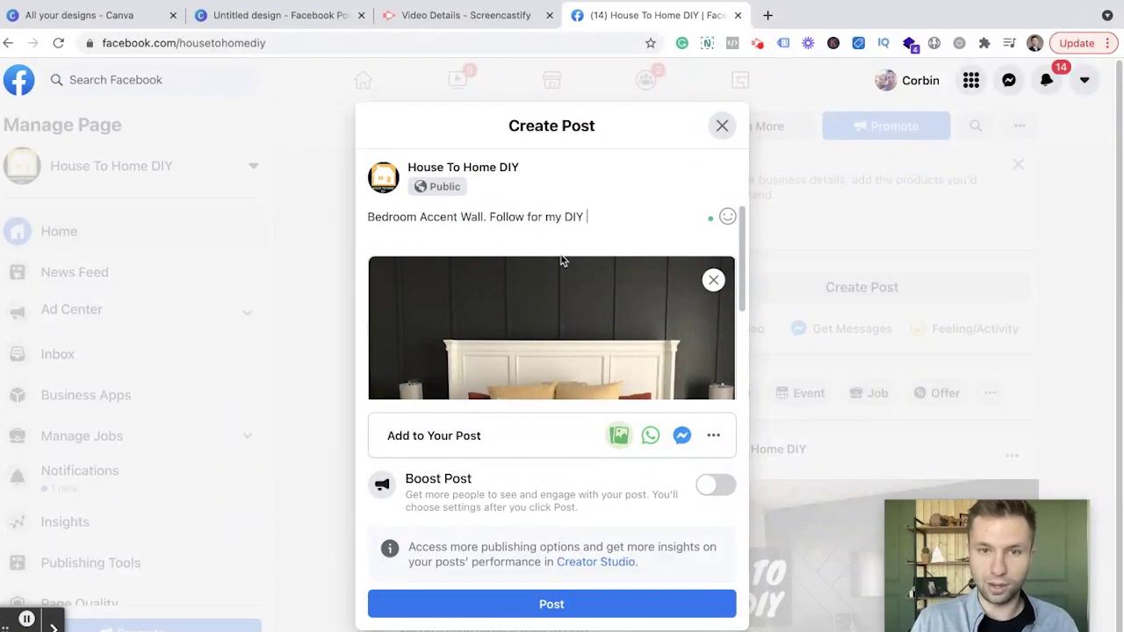
pyautogui.write(' project ideas.')
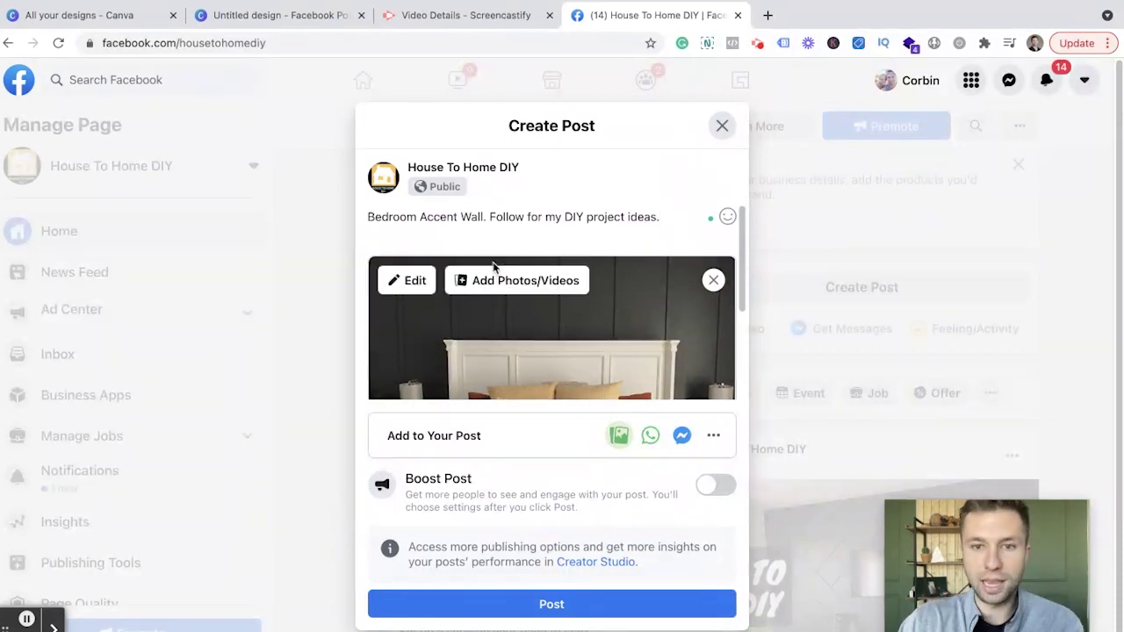
pyautogui.scroll(-3, 535, 351)
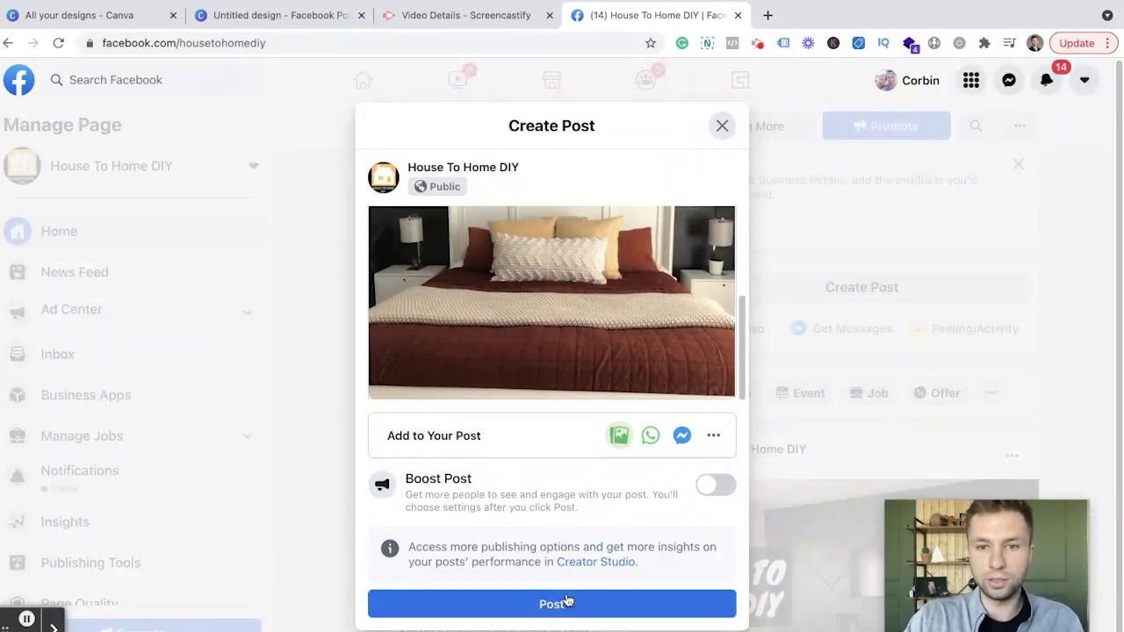
pyautogui.click(567, 602)
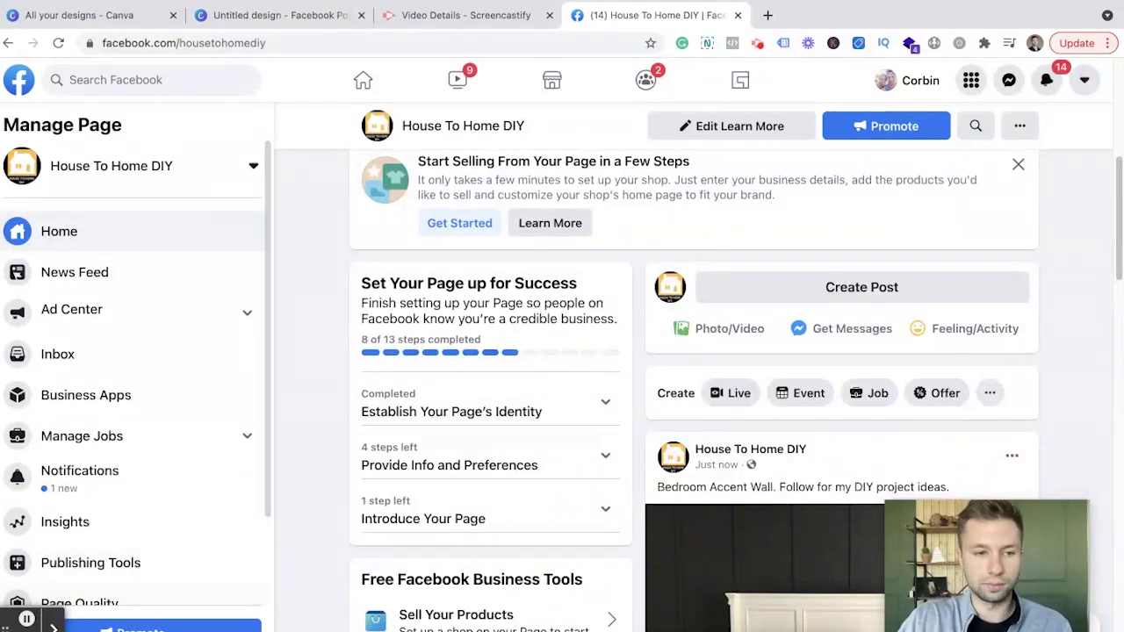
# - Scroll the page to review the new post and the 'This Page isn't visible' banner
pyautogui.scroll(5, 724, 307)
pyautogui.scroll(-15, 723, 308)
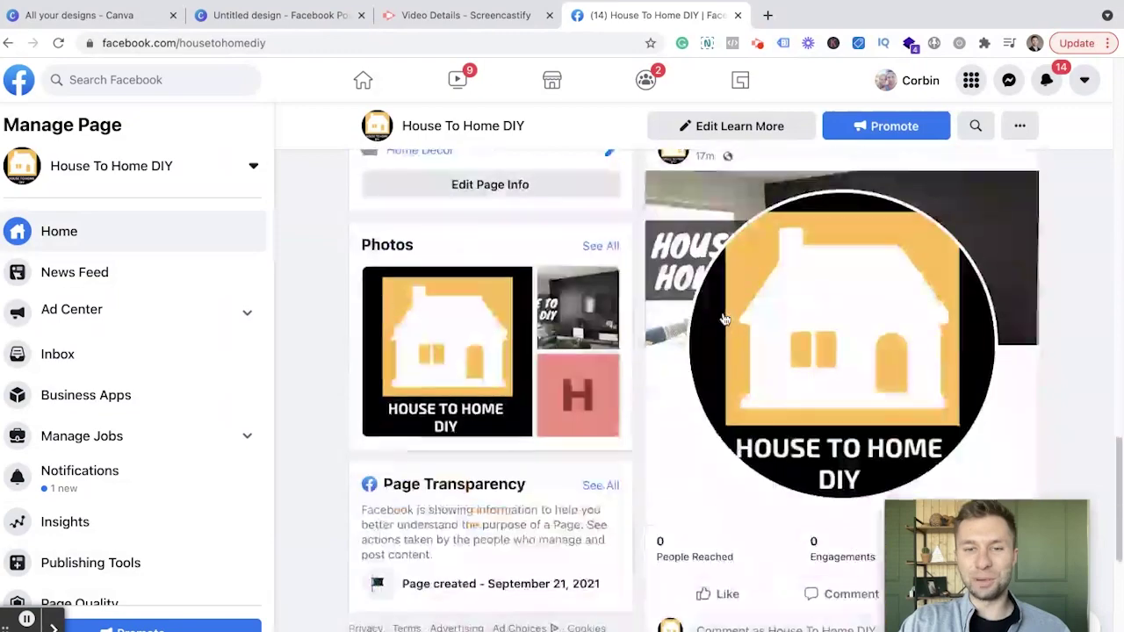
pyautogui.scroll(15, 637, 407)
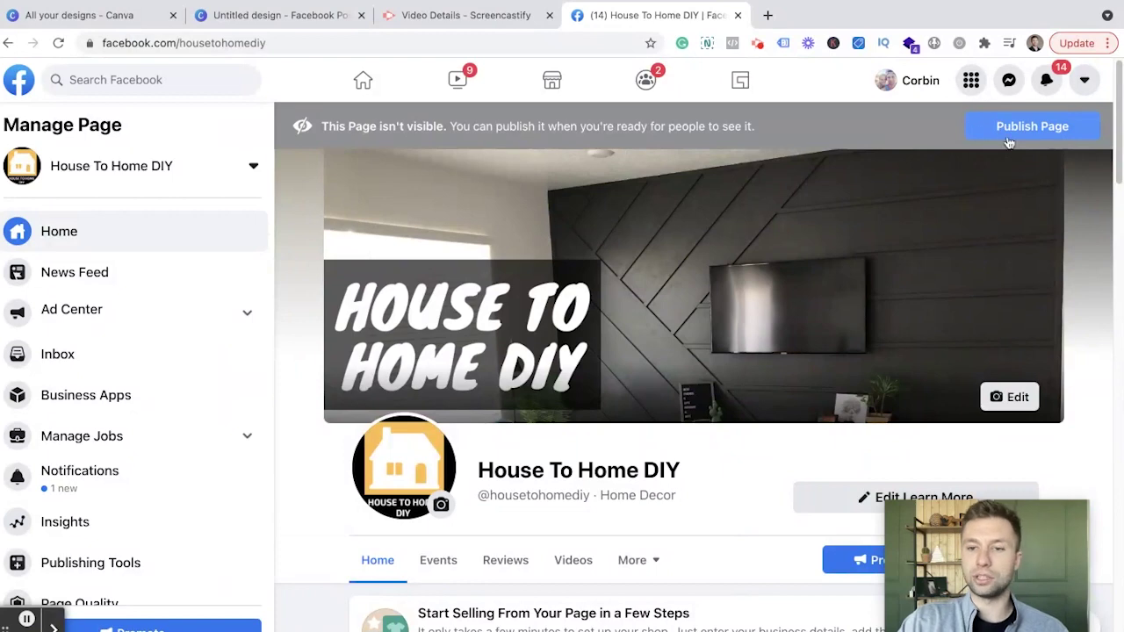
# - Set Page Visibility to Page published in Settings and save the change
pyautogui.scroll(-3, 138, 522)
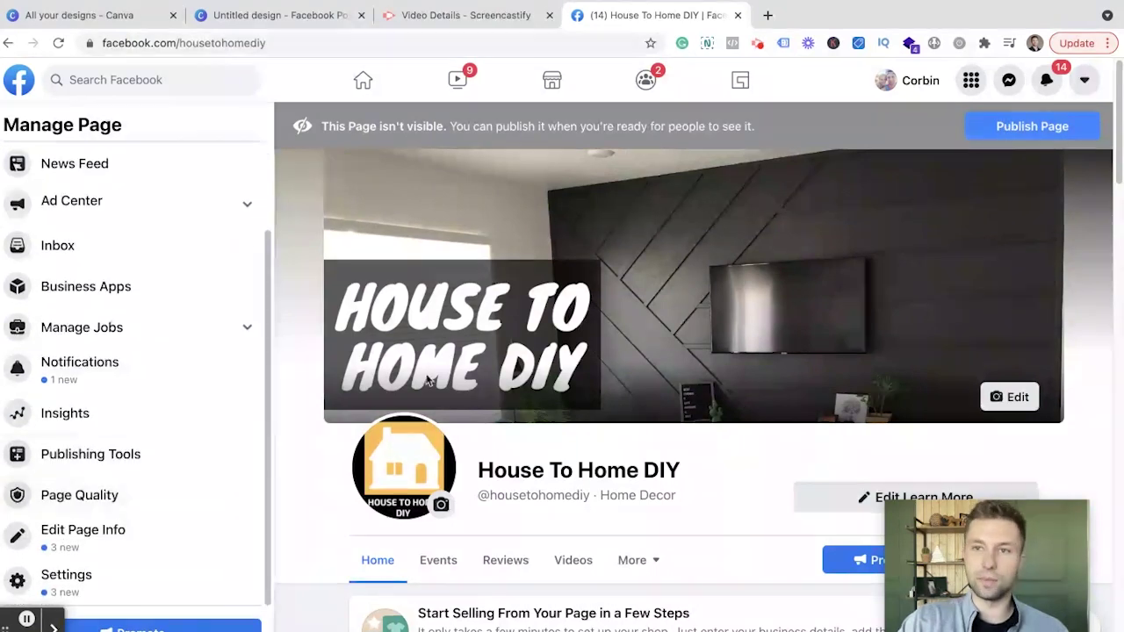
pyautogui.click(86, 588)
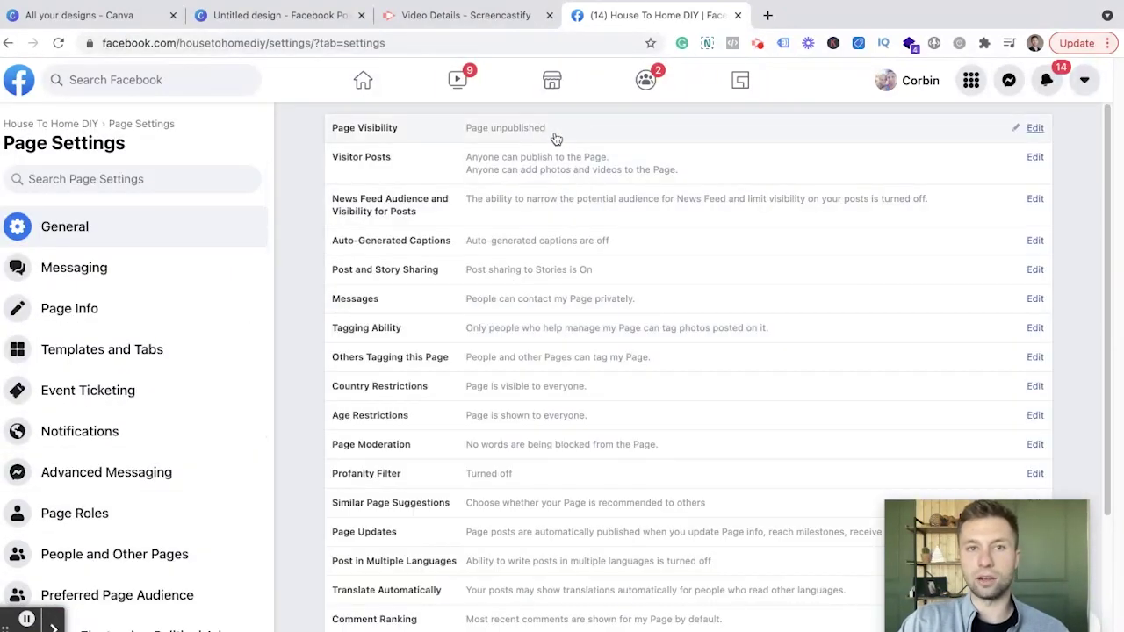
pyautogui.click(639, 131)
pyautogui.click(473, 128)
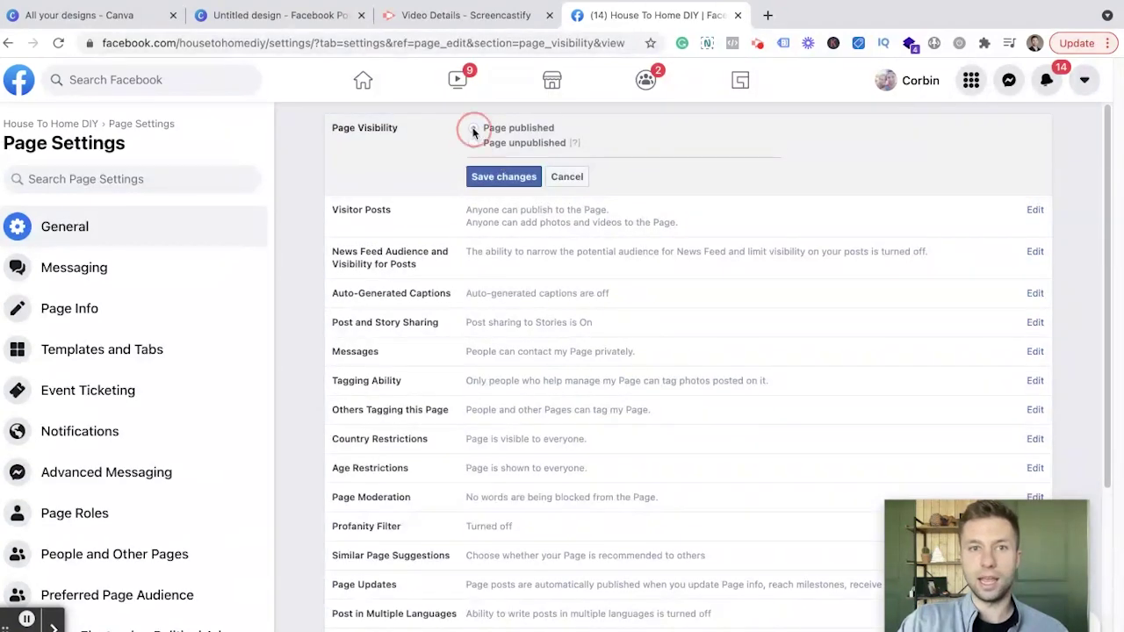
pyautogui.click(521, 177)
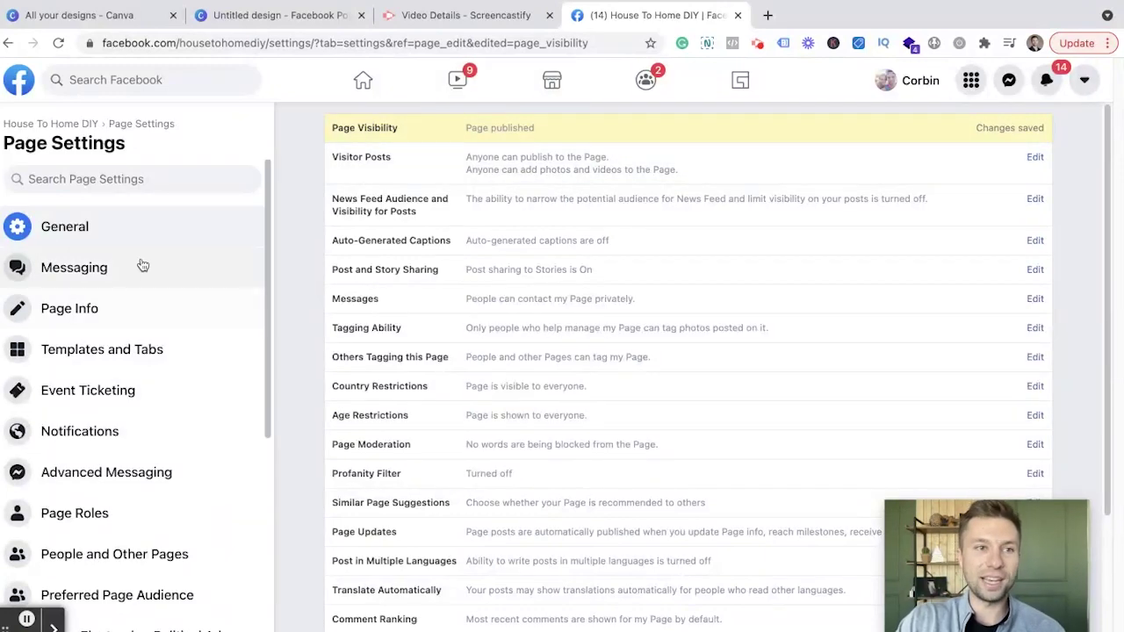
pyautogui.click(70, 123)
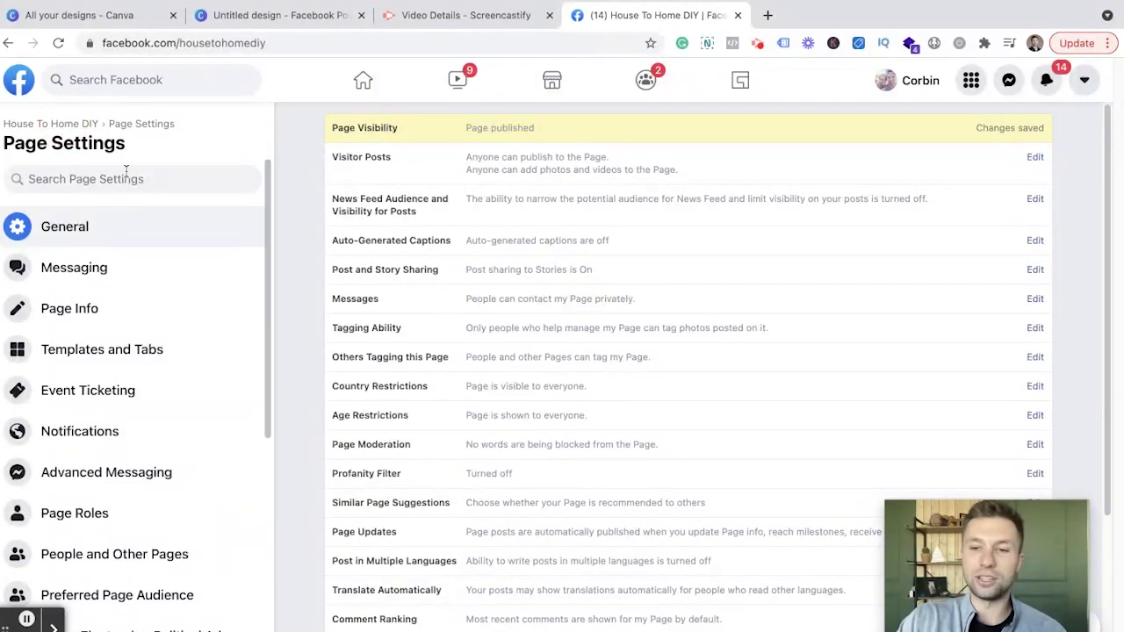
pyautogui.scroll(3, 372, 331)
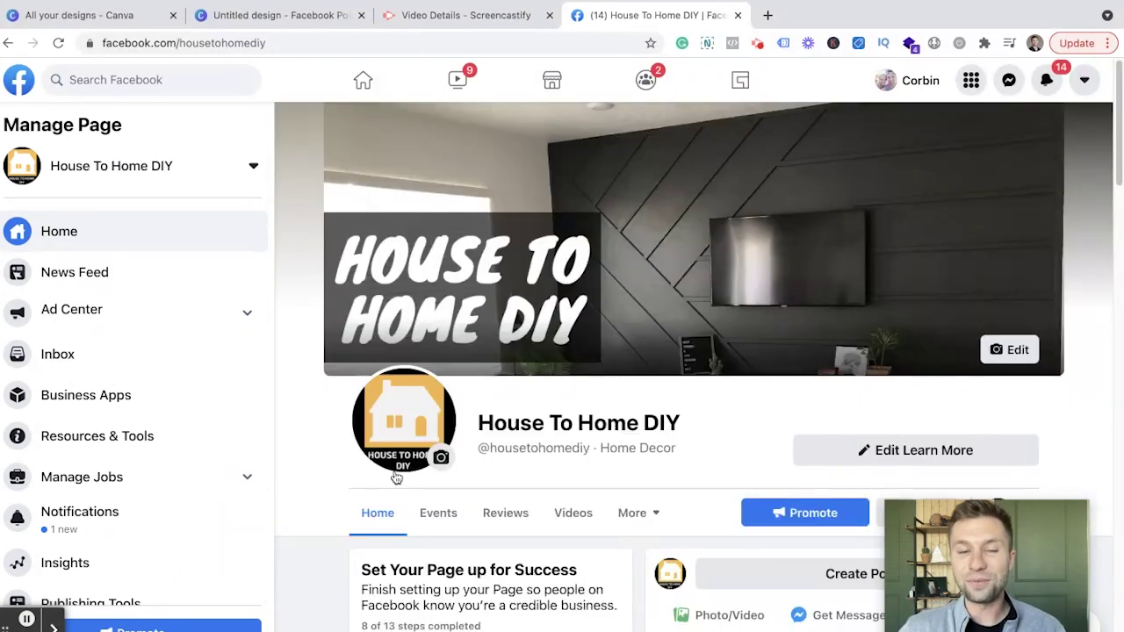